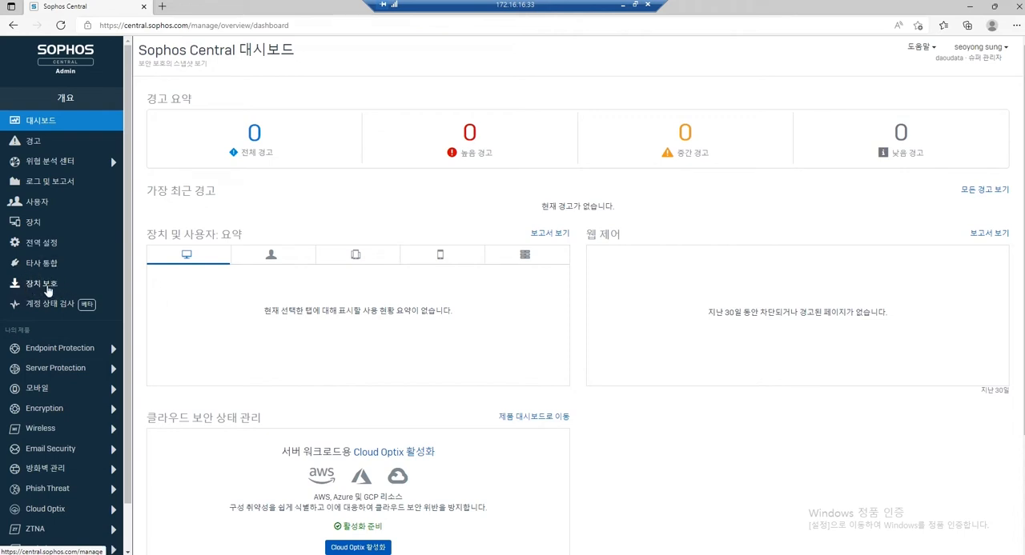
Open the component selection options for the Windows Endpoint Protection installer on the device protection (장치 보호) page.
{"action": "left_click", "coordinate": [47, 289]}
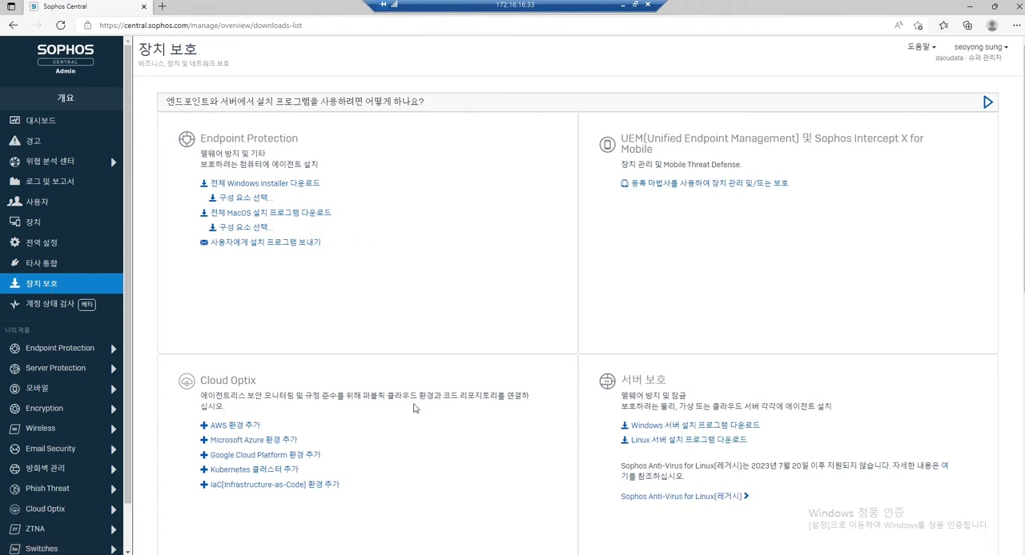
{"action": "scroll", "coordinate": [384, 461], "scroll_direction": "down", "scroll_amount": 3}
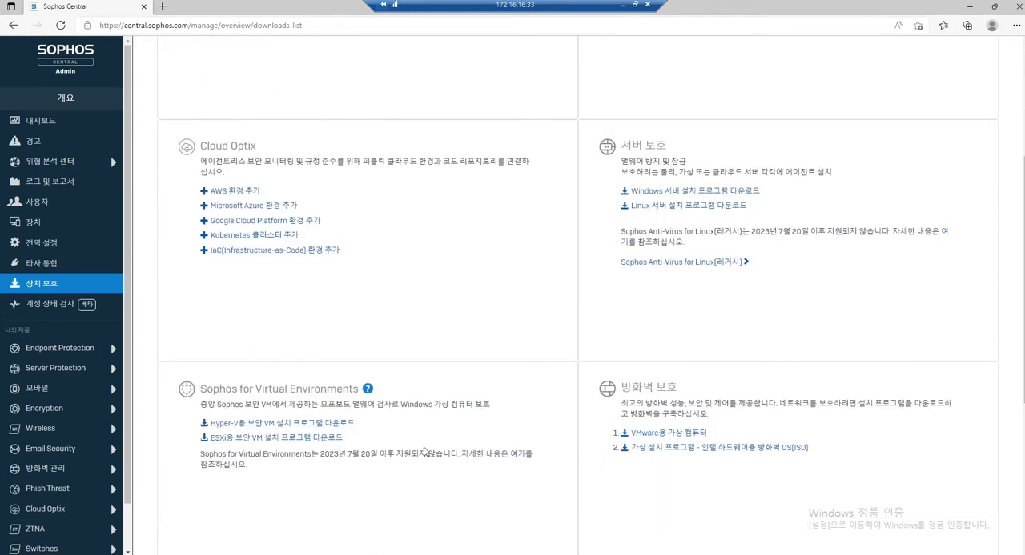
{"action": "scroll", "coordinate": [539, 418], "scroll_direction": "up", "scroll_amount": 3}
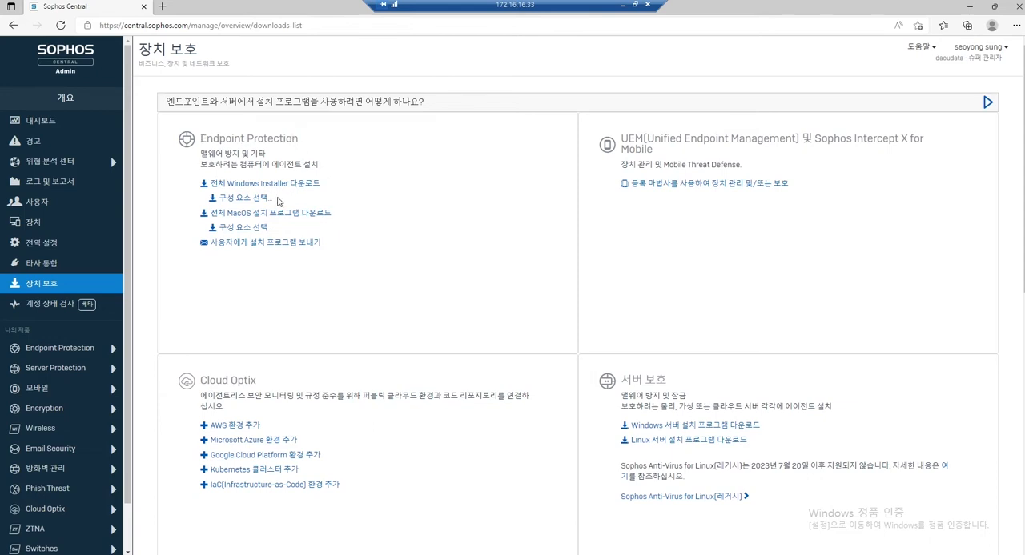
{"action": "left_click", "coordinate": [236, 202]}
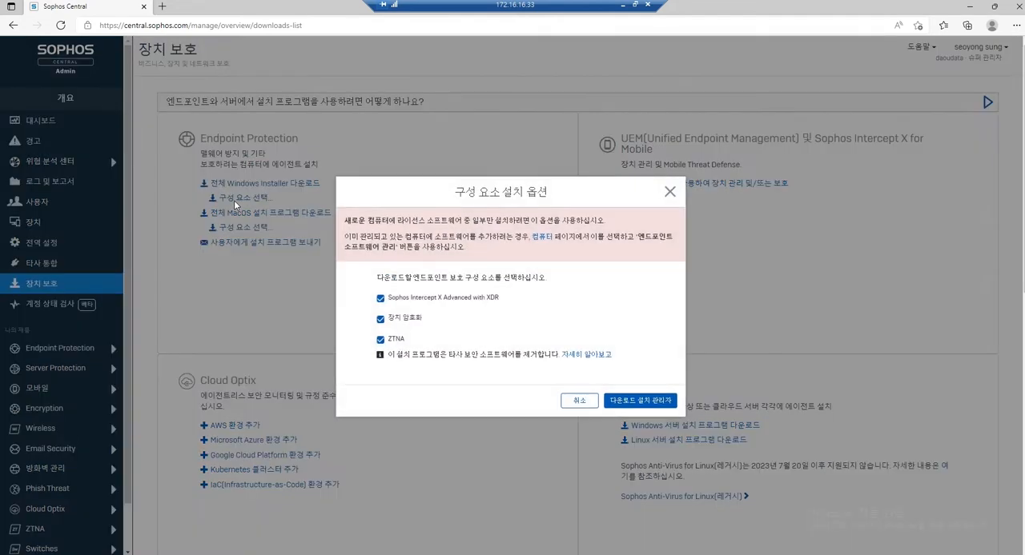
Select only Sophos Intercept X Advanced with XDR, excluding device encryption (장치 암호화) and ZTNA, and download the installer.
{"action": "left_click", "coordinate": [381, 320]}
{"action": "left_click", "coordinate": [381, 340]}
{"action": "left_click", "coordinate": [381, 298]}
{"action": "left_click", "coordinate": [381, 325]}
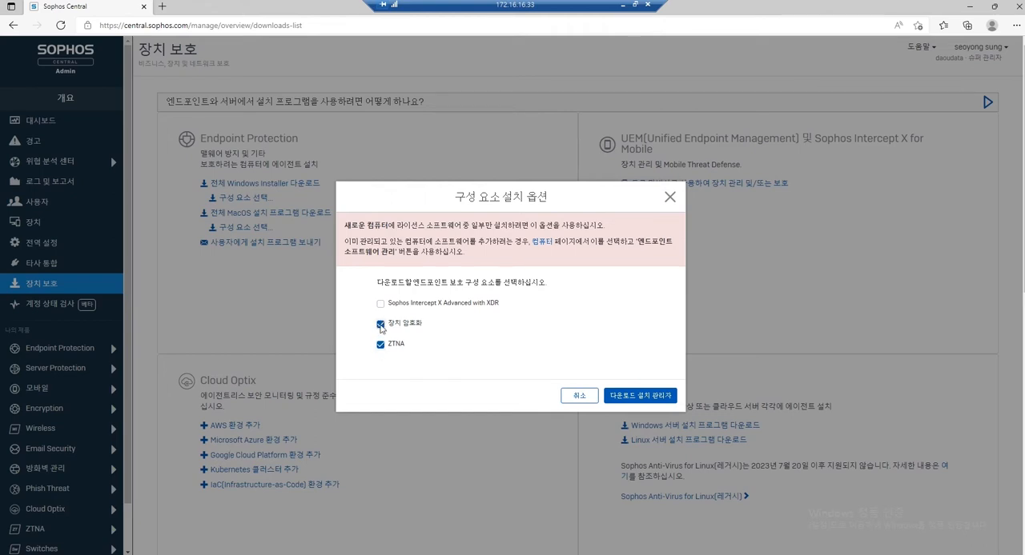
{"action": "left_click", "coordinate": [381, 325]}
{"action": "left_click", "coordinate": [380, 346]}
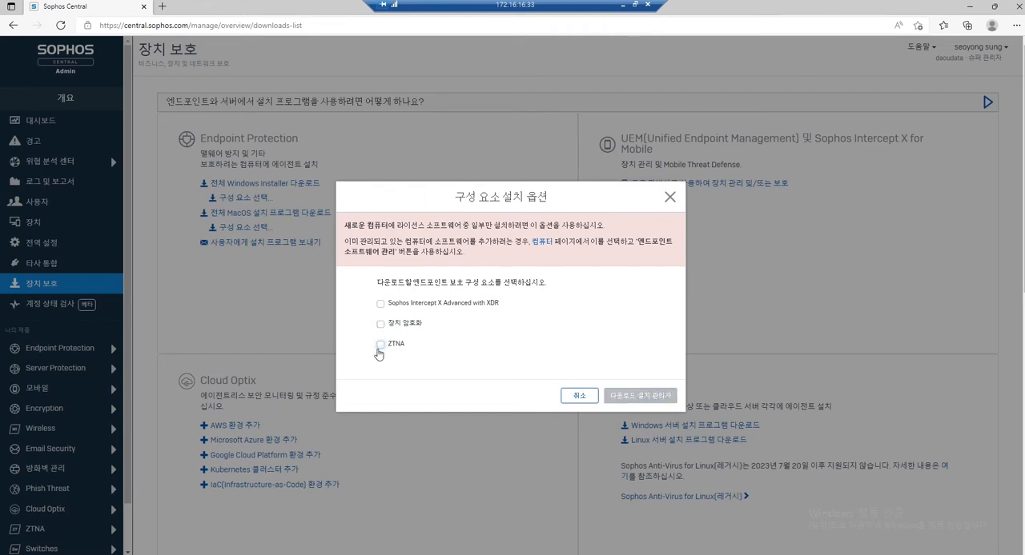
{"action": "left_click", "coordinate": [381, 325]}
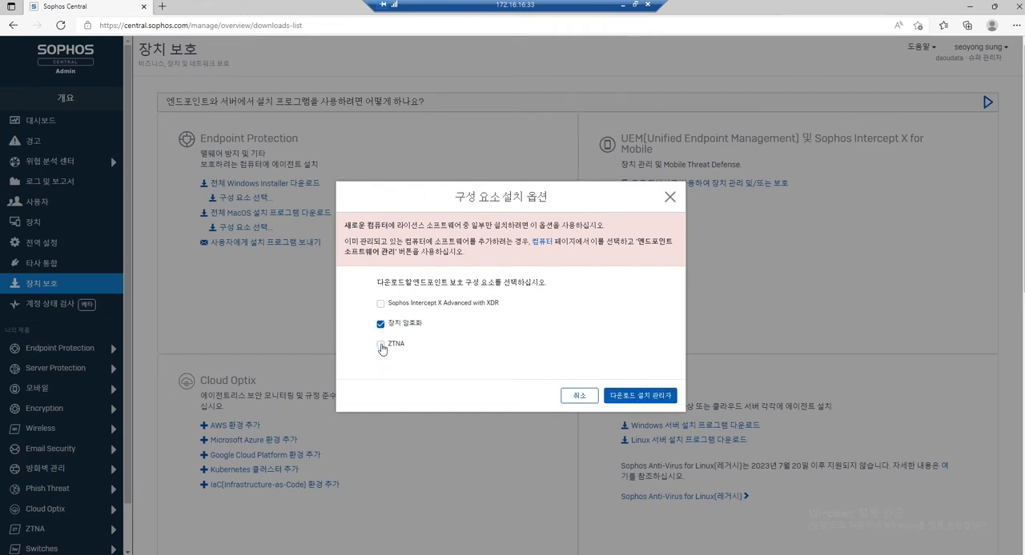
{"action": "left_click", "coordinate": [381, 325]}
{"action": "left_click", "coordinate": [381, 346]}
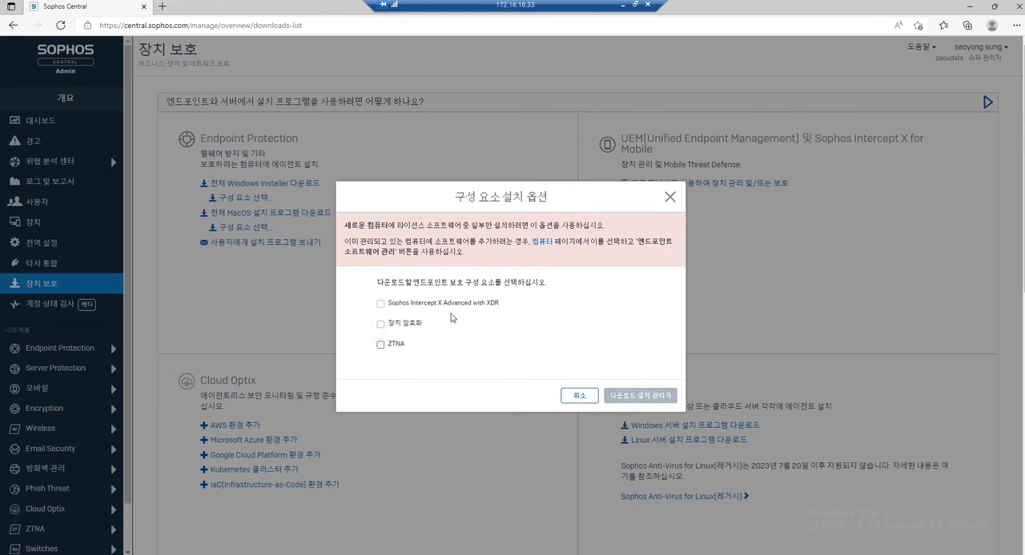
{"action": "left_click", "coordinate": [380, 304]}
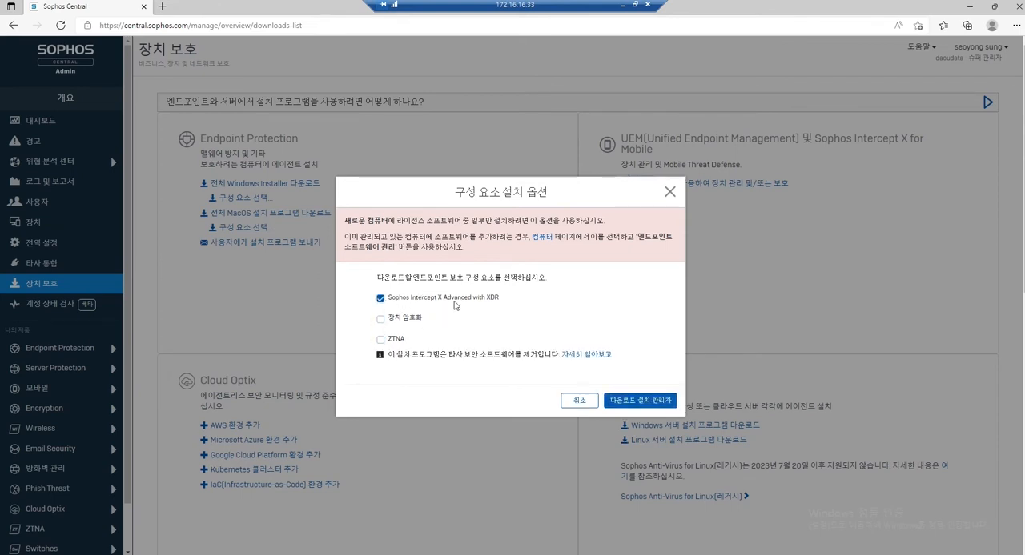
{"action": "left_click", "coordinate": [651, 402]}
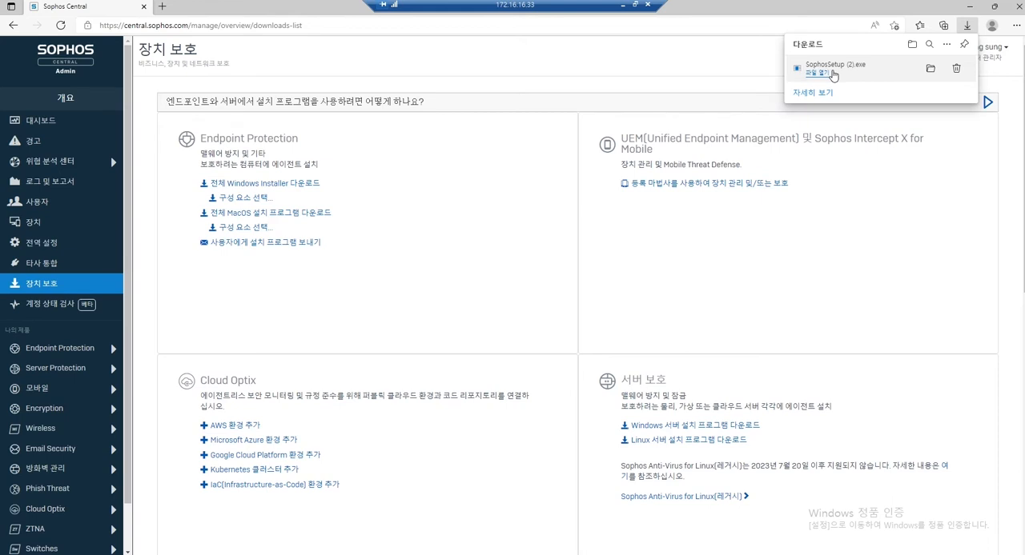
Run SophosSetup (2) from the downloads folder, allow it to make changes, and start installing Intercept X Advanced with EDR.
{"action": "left_click", "coordinate": [929, 70]}
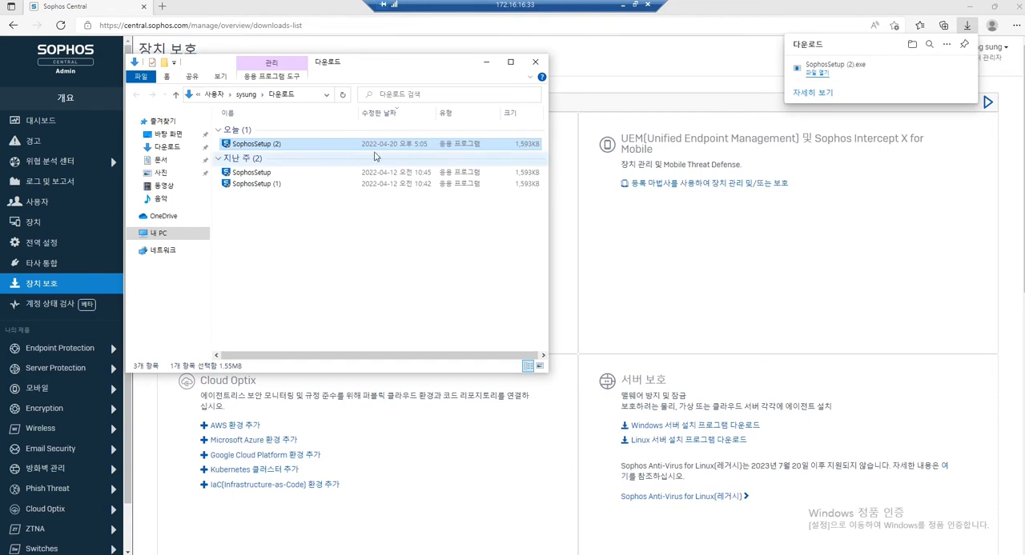
{"action": "double_click", "coordinate": [256, 144]}
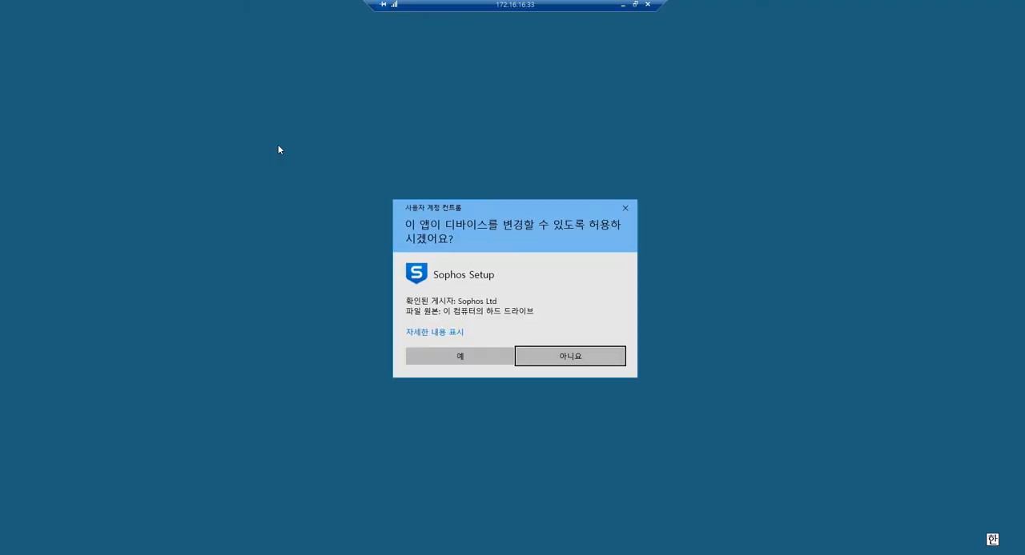
{"action": "left_click", "coordinate": [459, 357]}
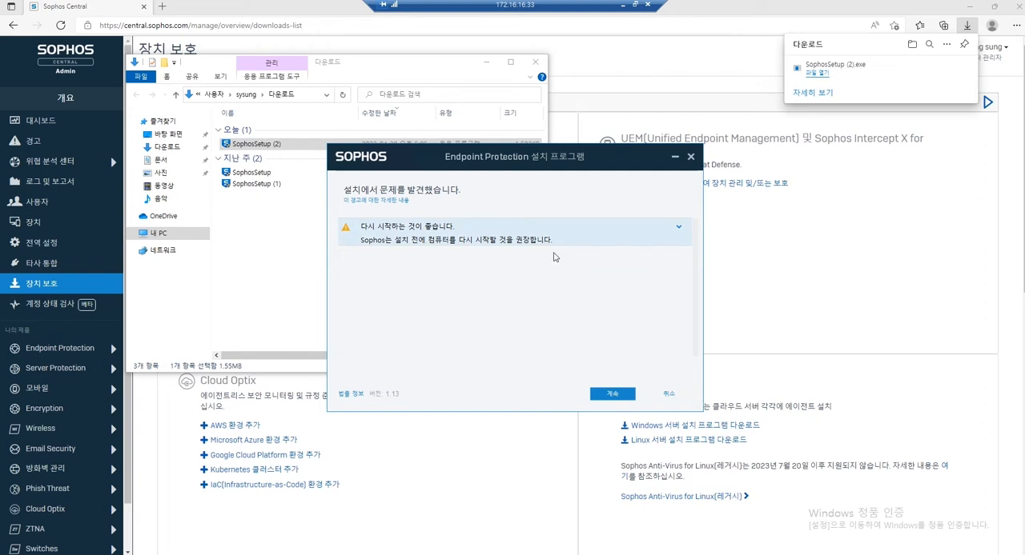
{"action": "left_click", "coordinate": [608, 397]}
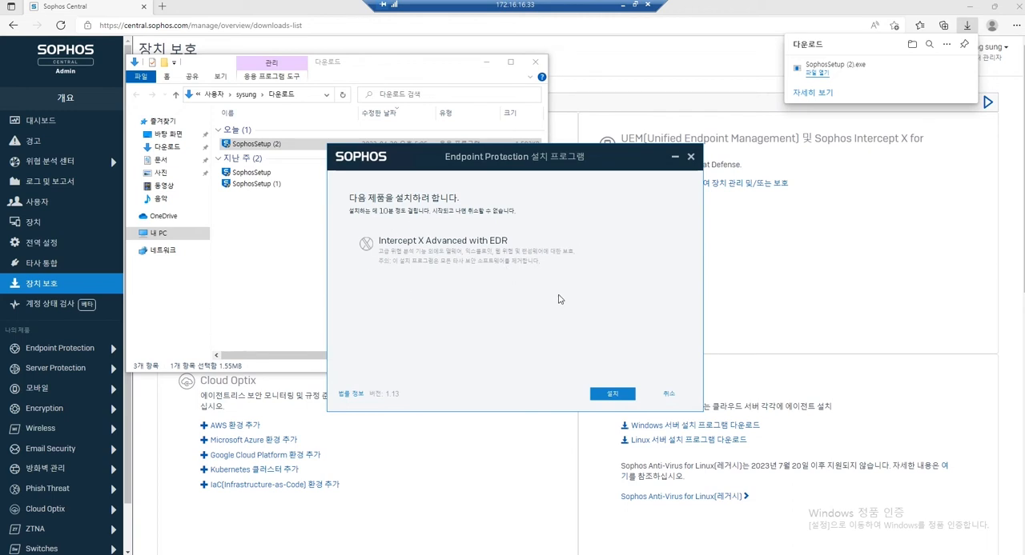
{"action": "left_click", "coordinate": [613, 394]}
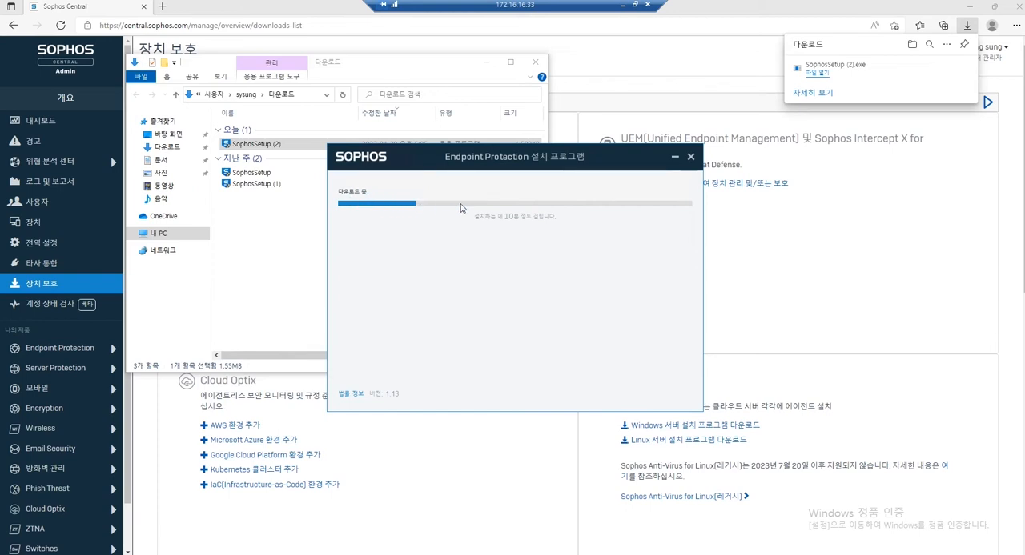
Move the Endpoint Protection installer window aside and minimize the downloads folder window.
{"action": "left_click_drag", "start_coordinate": [416, 155], "coordinate": [601, 197]}
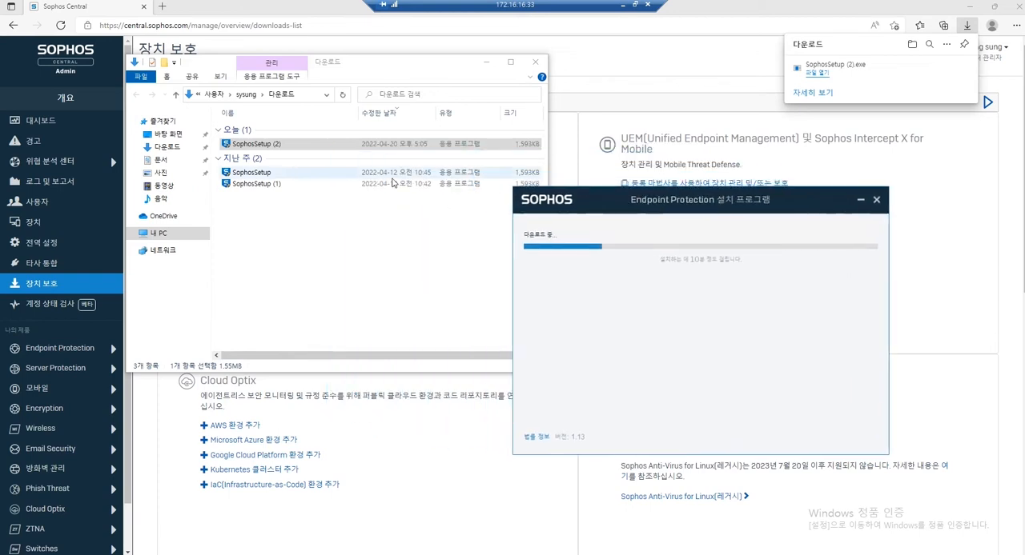
{"action": "left_click", "coordinate": [532, 147]}
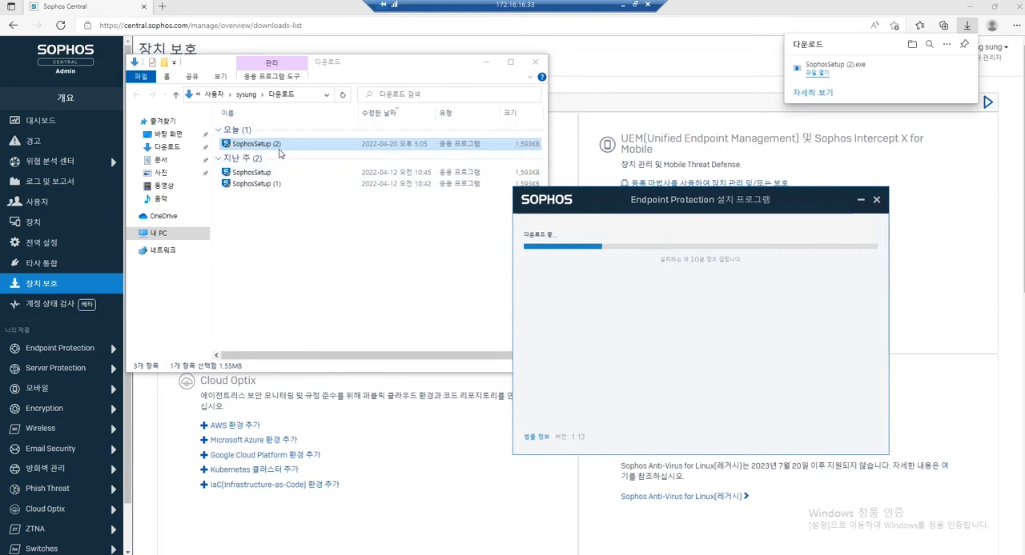
{"action": "left_click", "coordinate": [623, 266]}
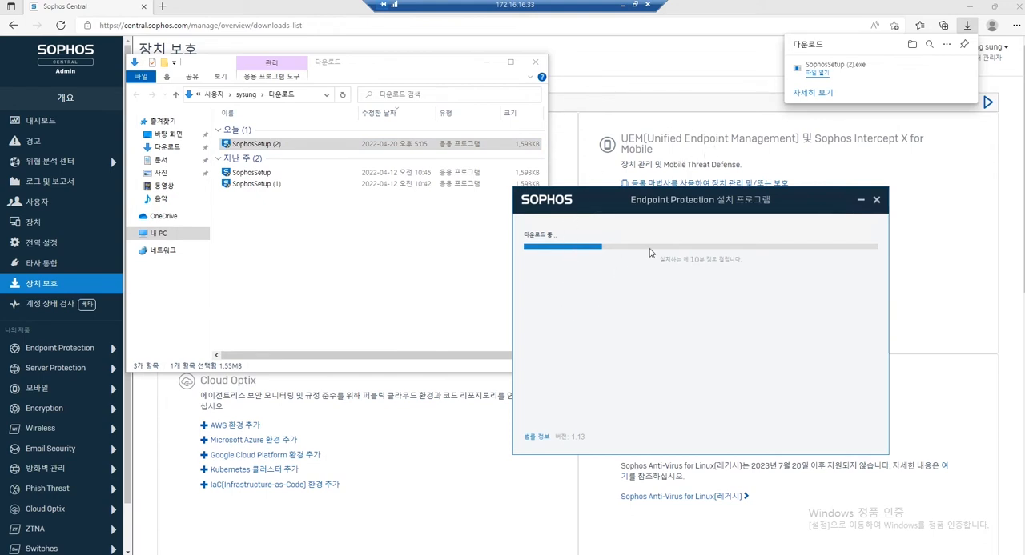
{"action": "left_click", "coordinate": [485, 67]}
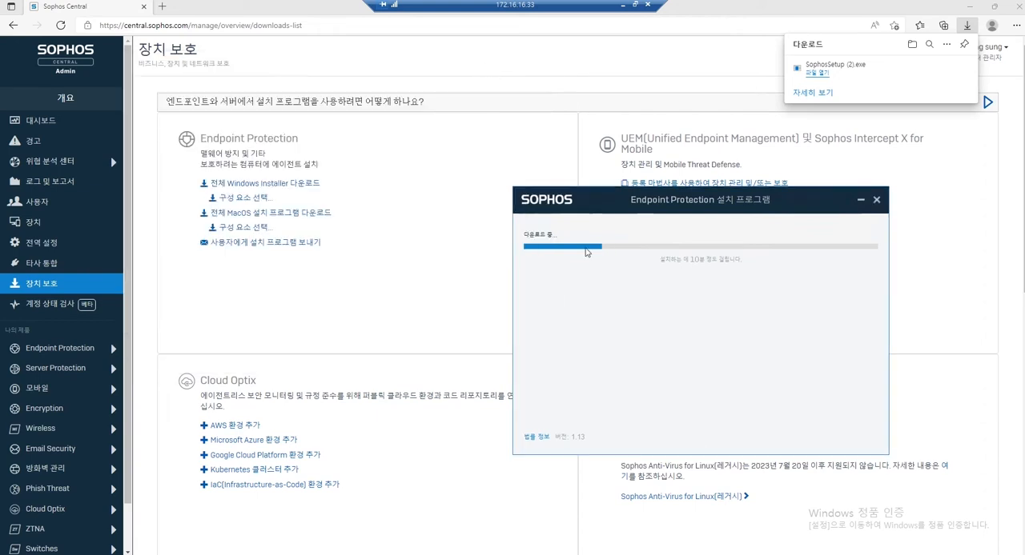
Open DESKTOP-KT5DHV8 from the list of managed computers and review its recent events and assigned products.
{"action": "left_click", "coordinate": [67, 227]}
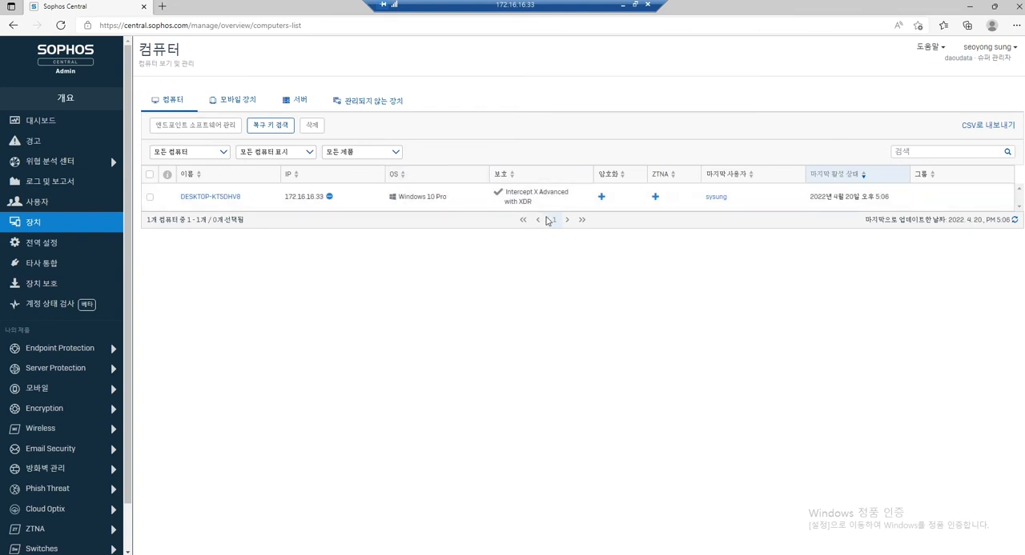
{"action": "left_click", "coordinate": [201, 198]}
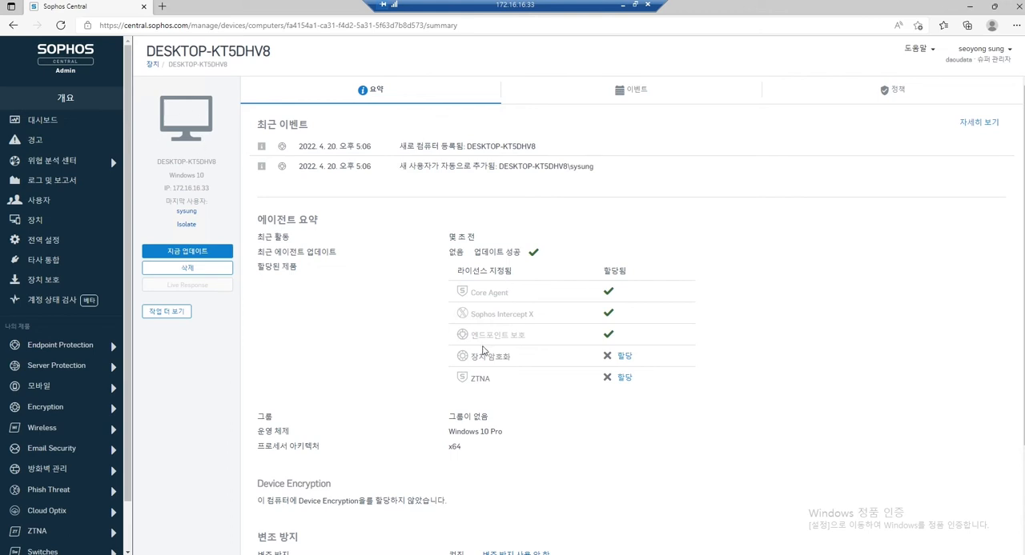
{"action": "scroll", "coordinate": [483, 350], "scroll_direction": "down", "scroll_amount": 3}
{"action": "scroll", "coordinate": [475, 358], "scroll_direction": "up", "scroll_amount": 3}
Examine the user entry for DESKTOP-KT5DHV8 in the users list and compare it with the computers list.
{"action": "left_click", "coordinate": [34, 201]}
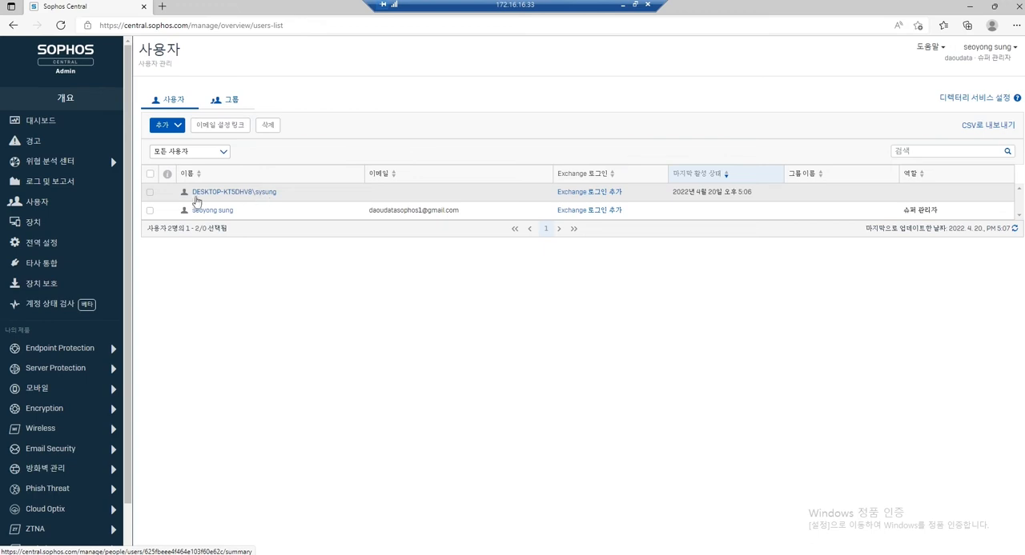
{"action": "left_click_drag", "start_coordinate": [185, 200], "coordinate": [281, 200]}
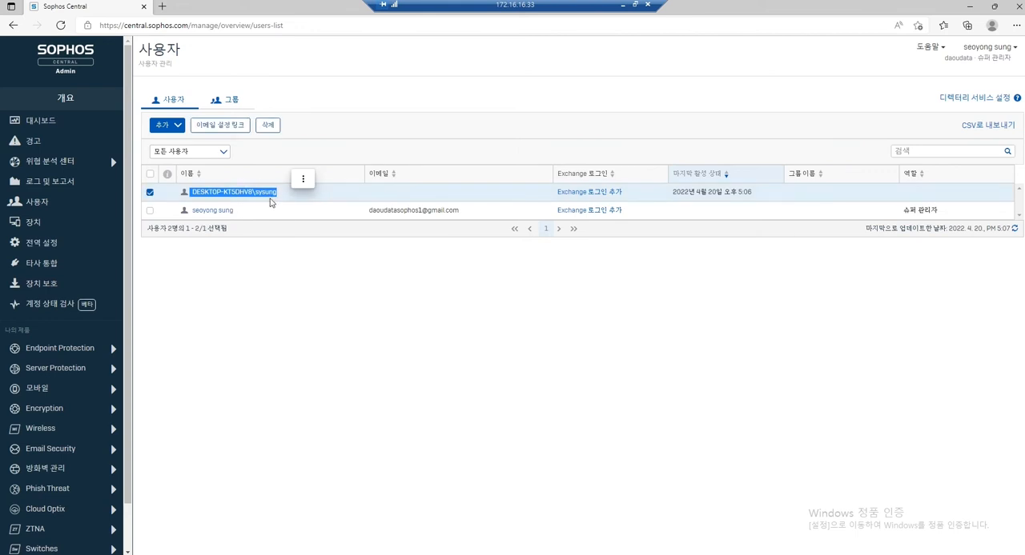
{"action": "left_click", "coordinate": [40, 222]}
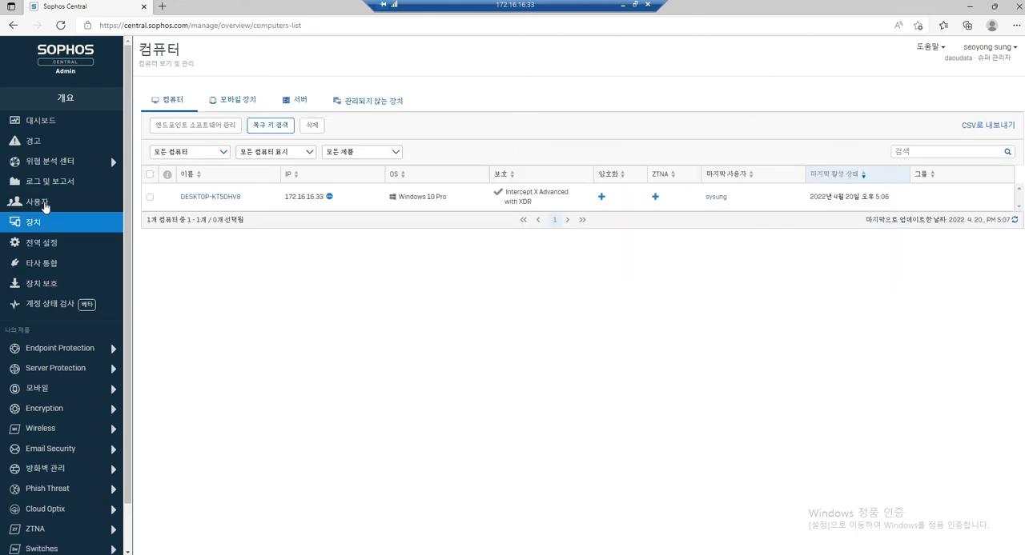
{"action": "left_click", "coordinate": [39, 203]}
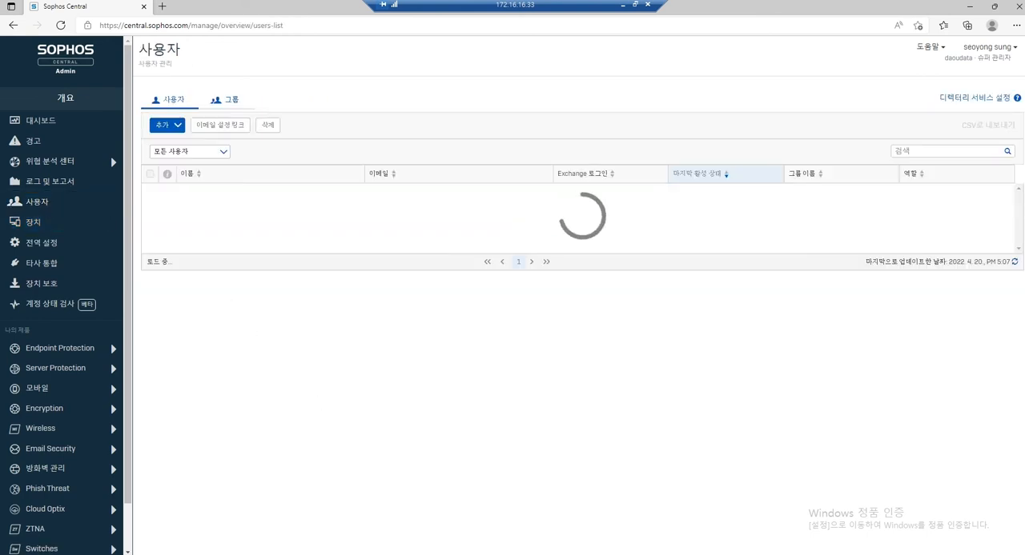
Bring the console in front of the installer window and recheck the agent summary and tamper protection details of DESKTOP-KT5DHV8.
{"action": "left_click_drag", "start_coordinate": [602, 213], "coordinate": [470, 241]}
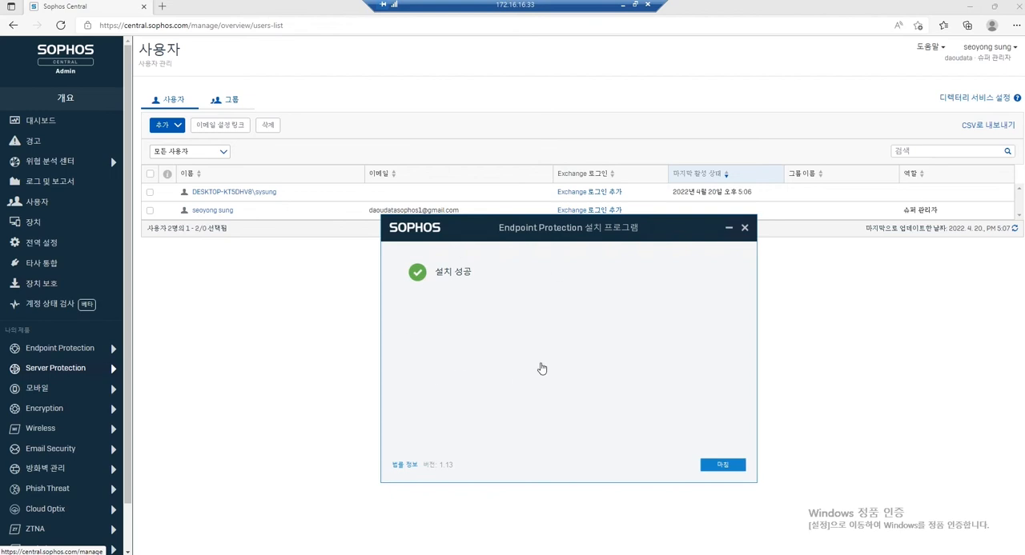
{"action": "left_click", "coordinate": [294, 337]}
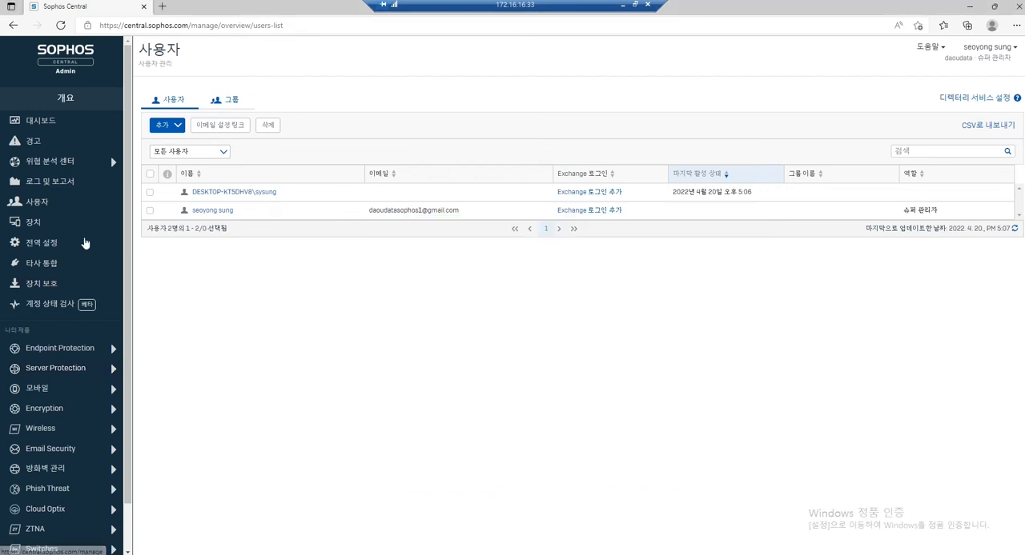
{"action": "left_click", "coordinate": [37, 224]}
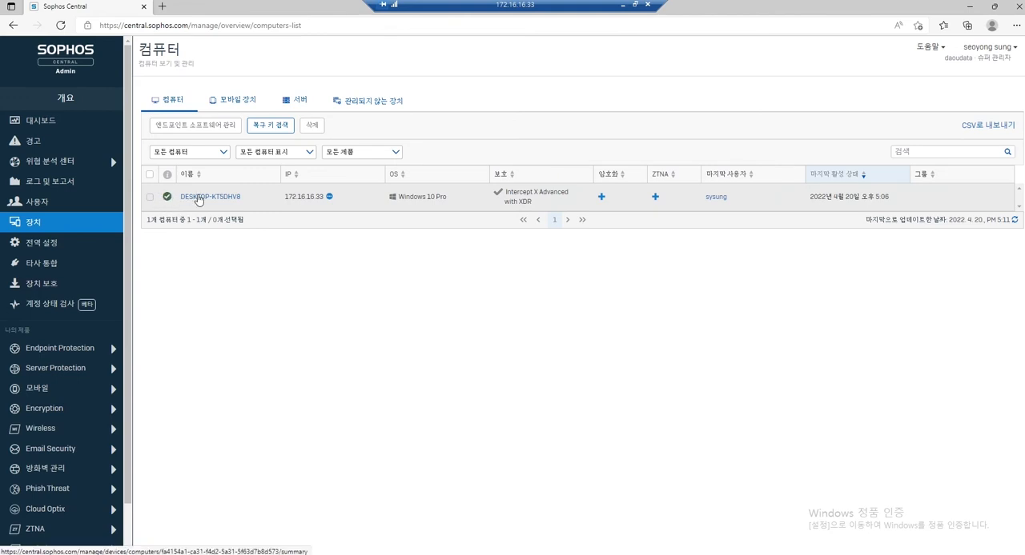
{"action": "left_click", "coordinate": [200, 199]}
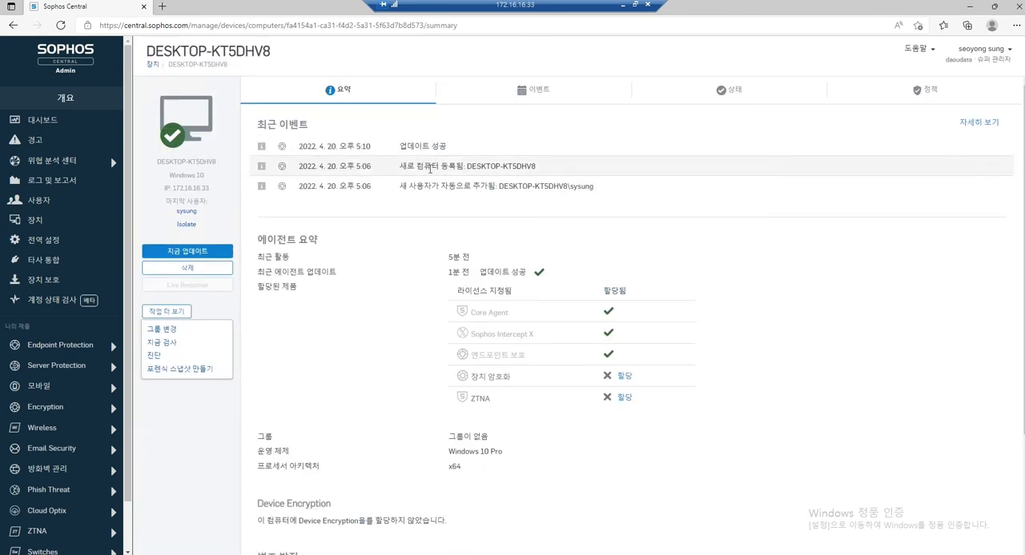
{"action": "scroll", "coordinate": [522, 268], "scroll_direction": "down", "scroll_amount": 1}
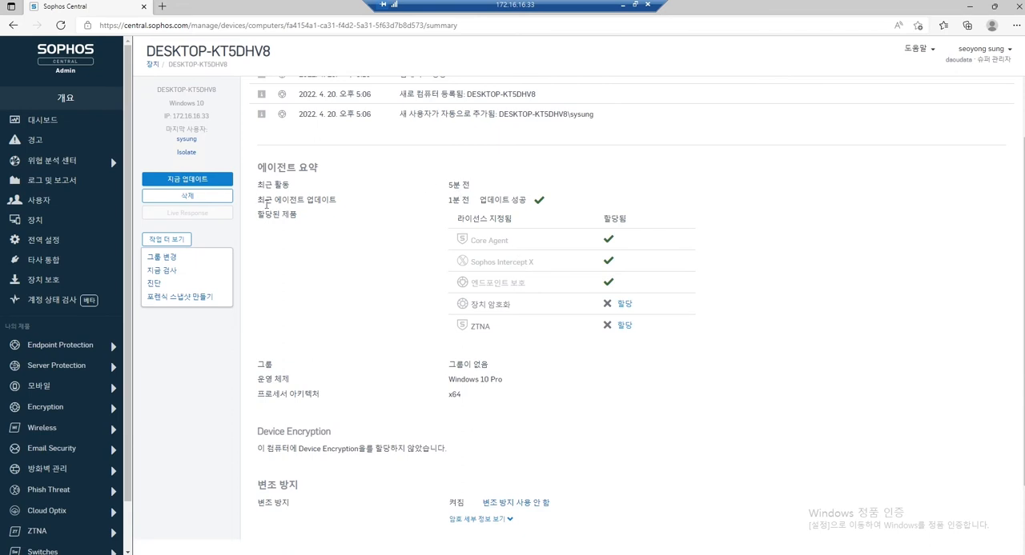
{"action": "scroll", "coordinate": [512, 216], "scroll_direction": "down", "scroll_amount": 2}
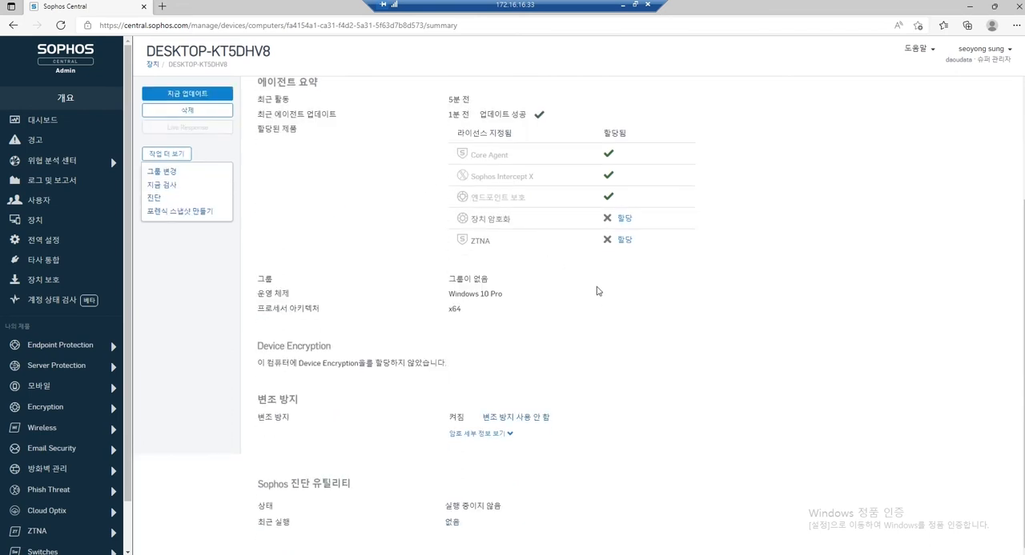
{"action": "scroll", "coordinate": [605, 312], "scroll_direction": "up", "scroll_amount": 3}
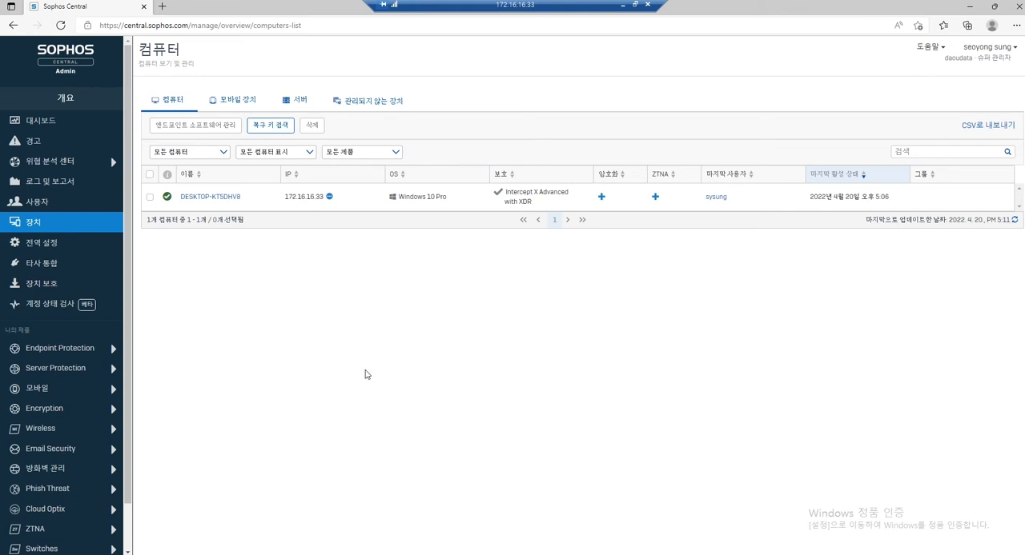
Open the global settings (전역 설정) and locate the tamper protection entry (변조 방지) in the general section.
{"action": "left_click", "coordinate": [51, 248]}
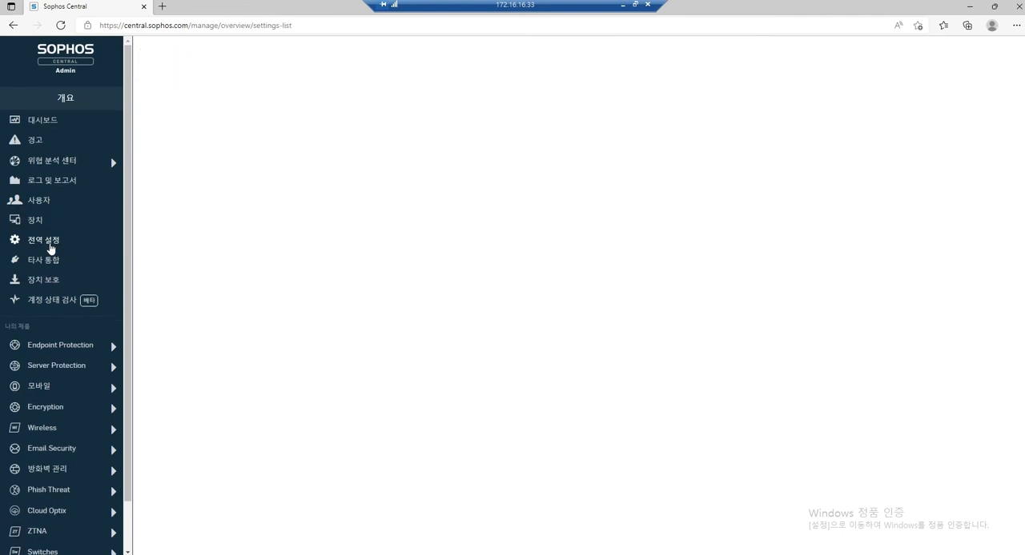
{"action": "scroll", "coordinate": [195, 298], "scroll_direction": "down", "scroll_amount": 1}
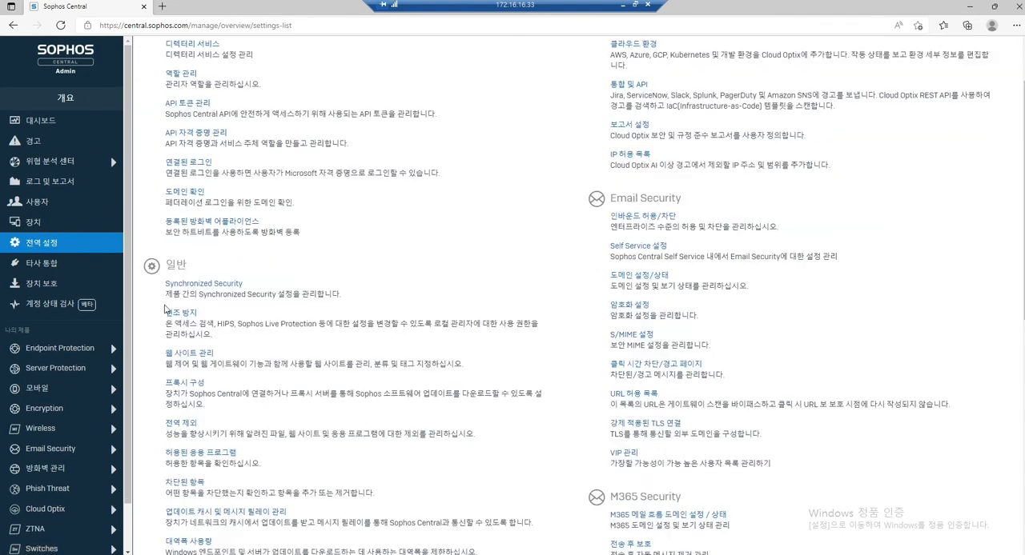
{"action": "left_click_drag", "start_coordinate": [162, 314], "coordinate": [198, 314]}
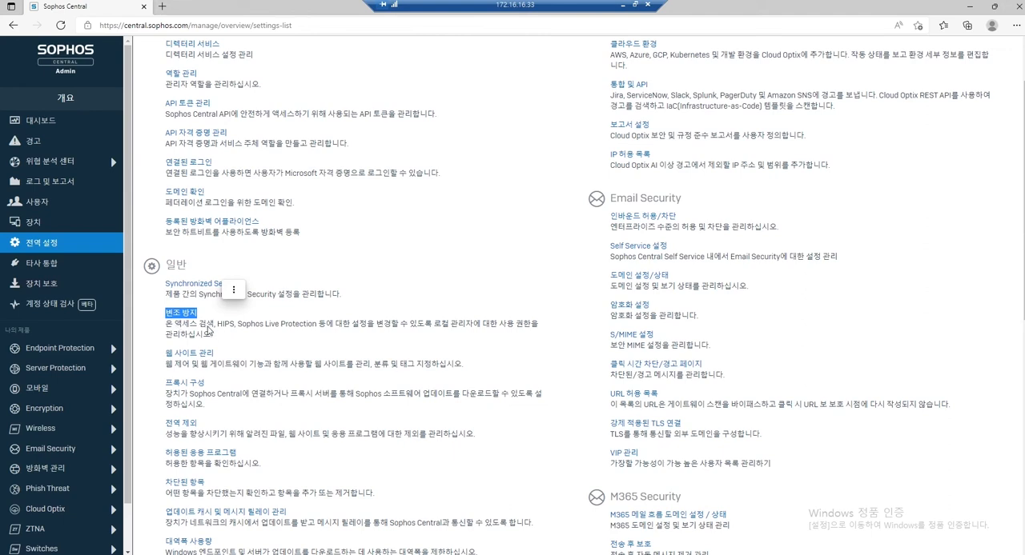
Open the tamper protection settings (변조 방지) from the general section of the global settings.
{"action": "left_click", "coordinate": [208, 325]}
{"action": "left_click", "coordinate": [183, 315]}
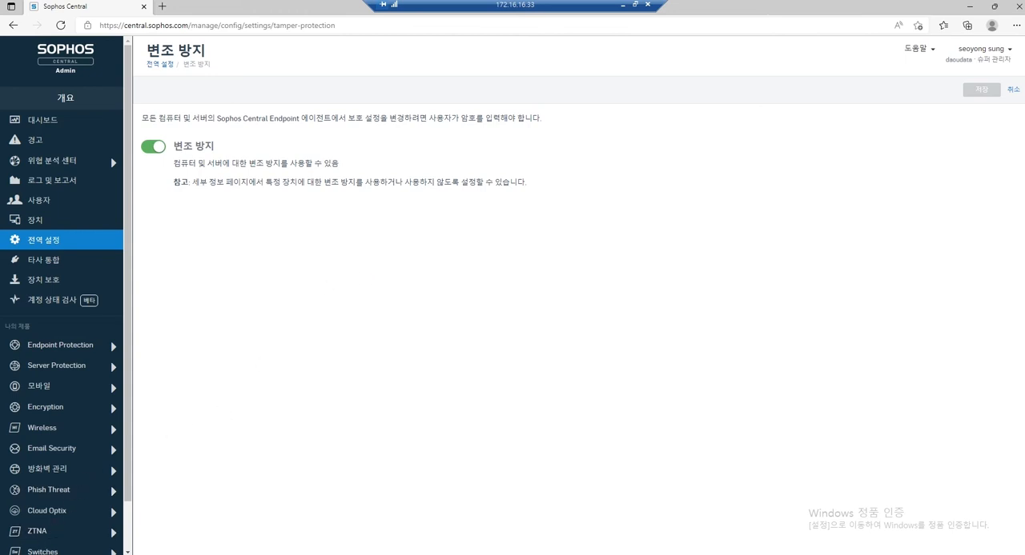
Open the apps and features list (앱 및 기능) in Windows Settings and locate Sophos Endpoint Agent.
{"action": "left_click", "coordinate": [11, 554]}
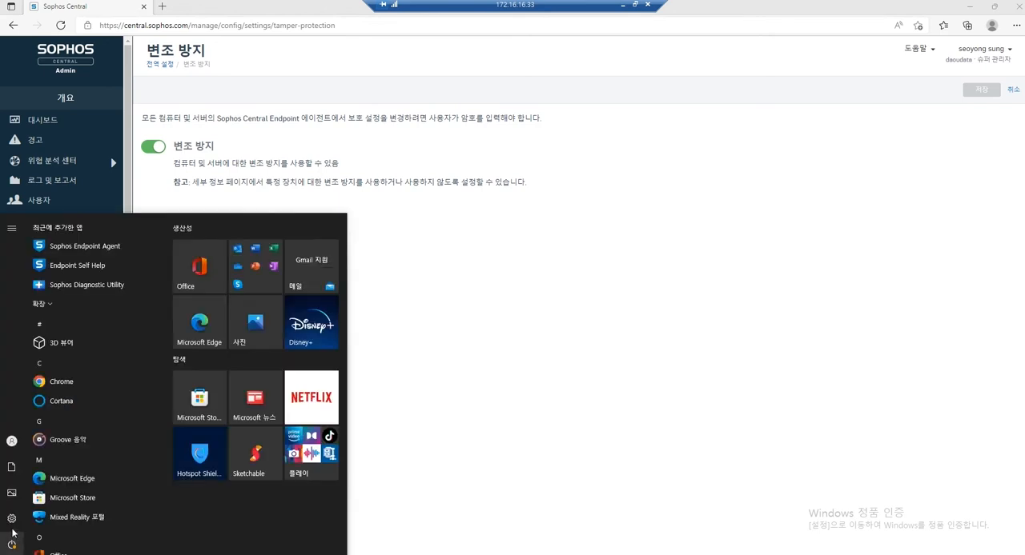
{"action": "mouse_move", "coordinate": [12, 523]}
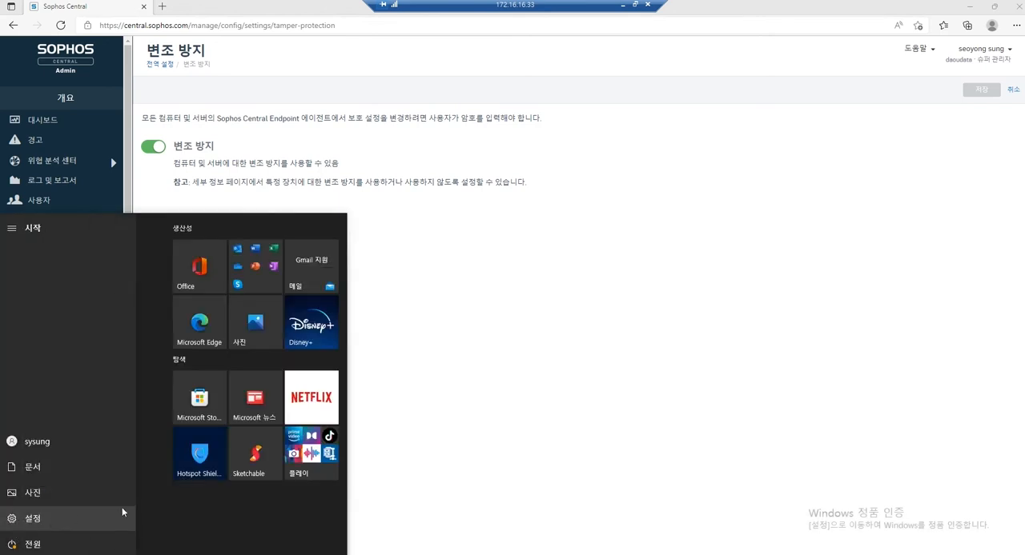
{"action": "left_click", "coordinate": [11, 518]}
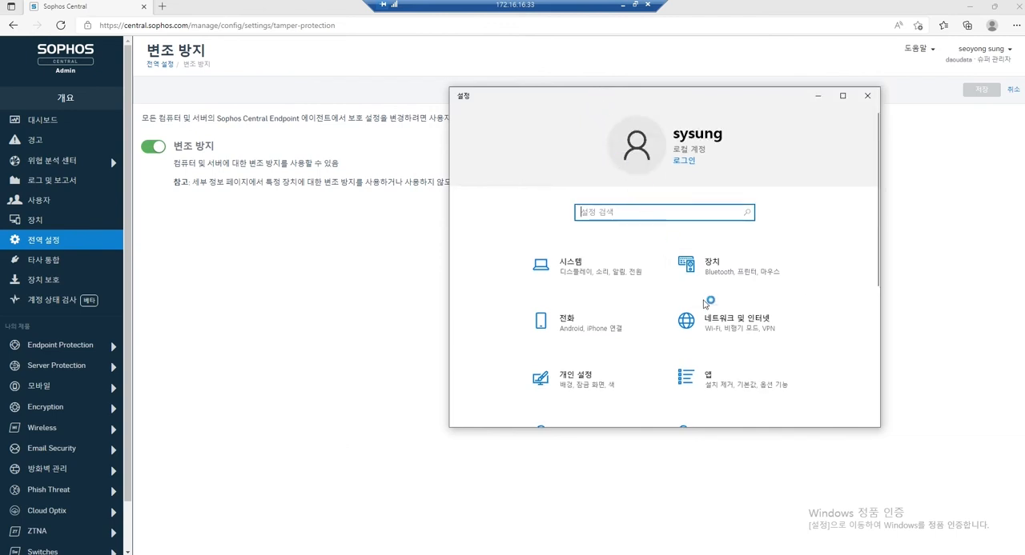
{"action": "scroll", "coordinate": [746, 313], "scroll_direction": "down", "scroll_amount": 1}
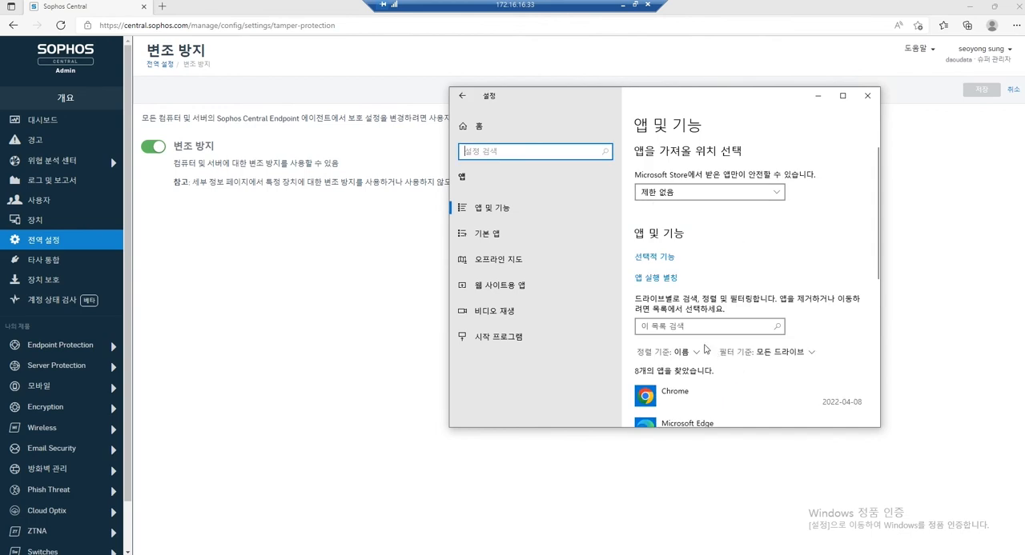
{"action": "scroll", "coordinate": [705, 349], "scroll_direction": "down", "scroll_amount": 5}
{"action": "scroll", "coordinate": [710, 312], "scroll_direction": "down", "scroll_amount": 3}
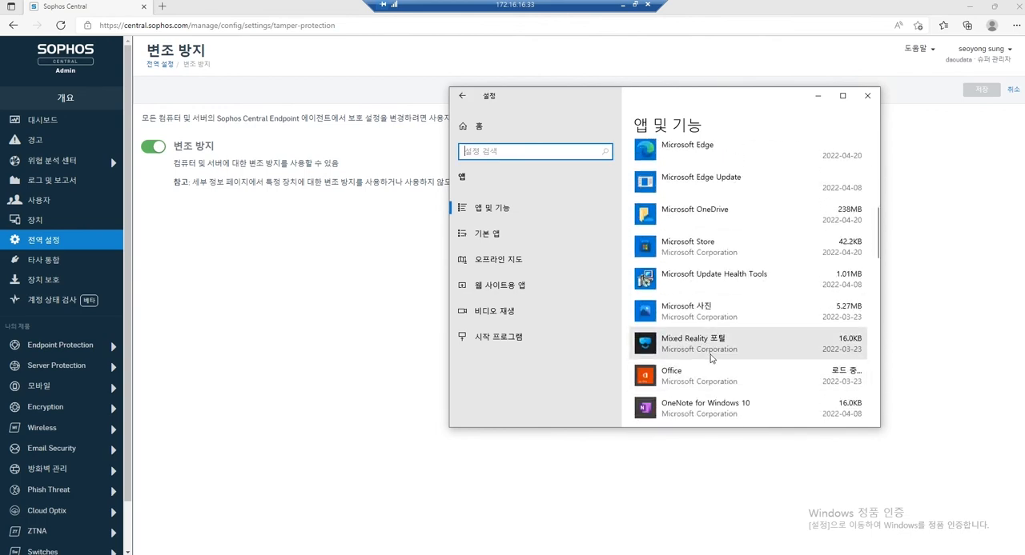
{"action": "scroll", "coordinate": [710, 359], "scroll_direction": "down", "scroll_amount": 5}
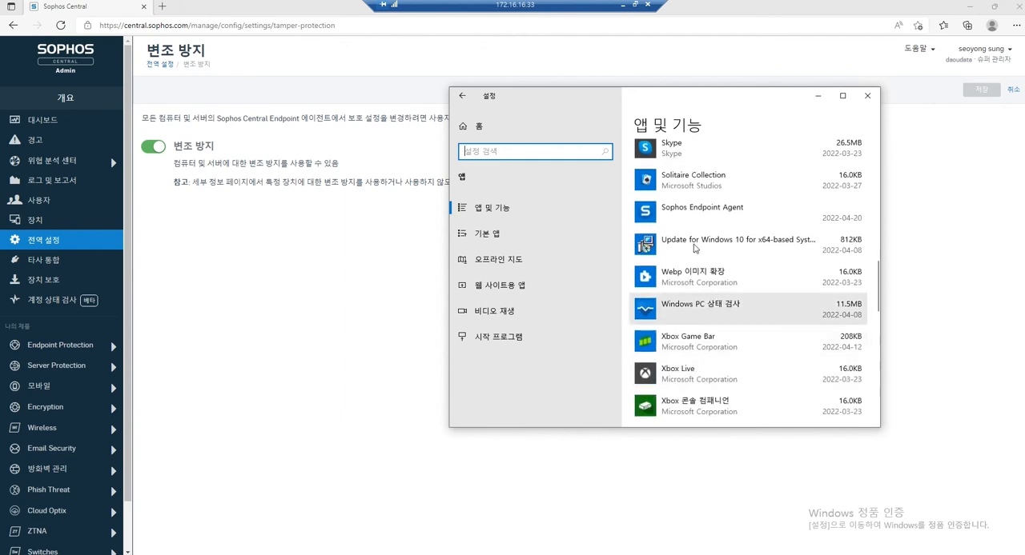
Try to uninstall Sophos Endpoint Agent while tamper protection is still enabled, and close the uninstaller.
{"action": "left_click", "coordinate": [696, 211]}
{"action": "left_click", "coordinate": [836, 257]}
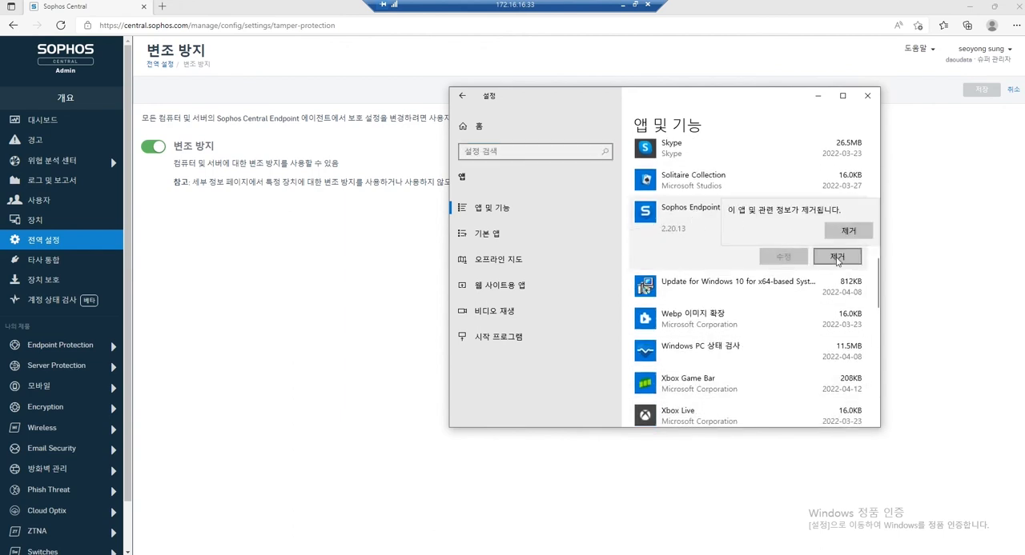
{"action": "left_click", "coordinate": [848, 230]}
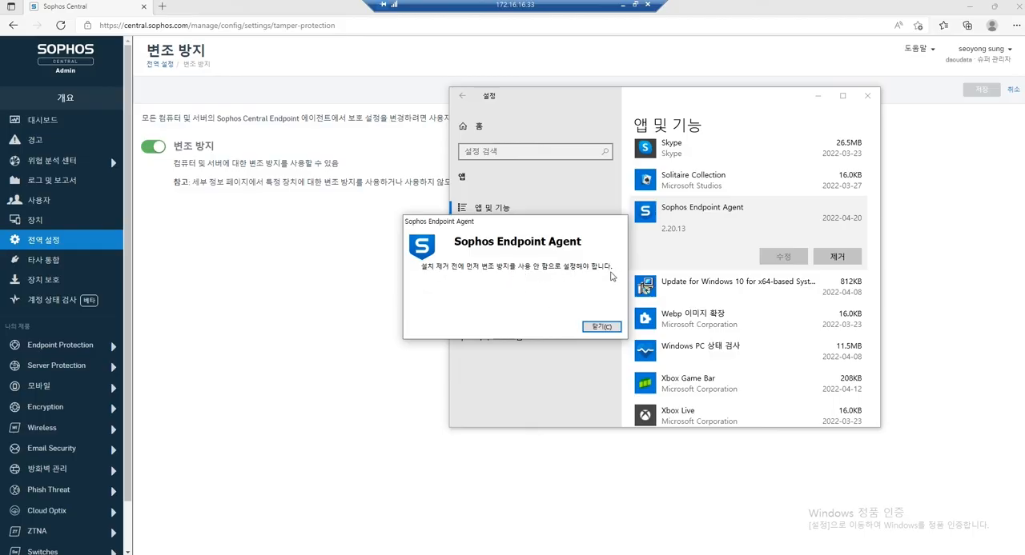
{"action": "left_click", "coordinate": [601, 326]}
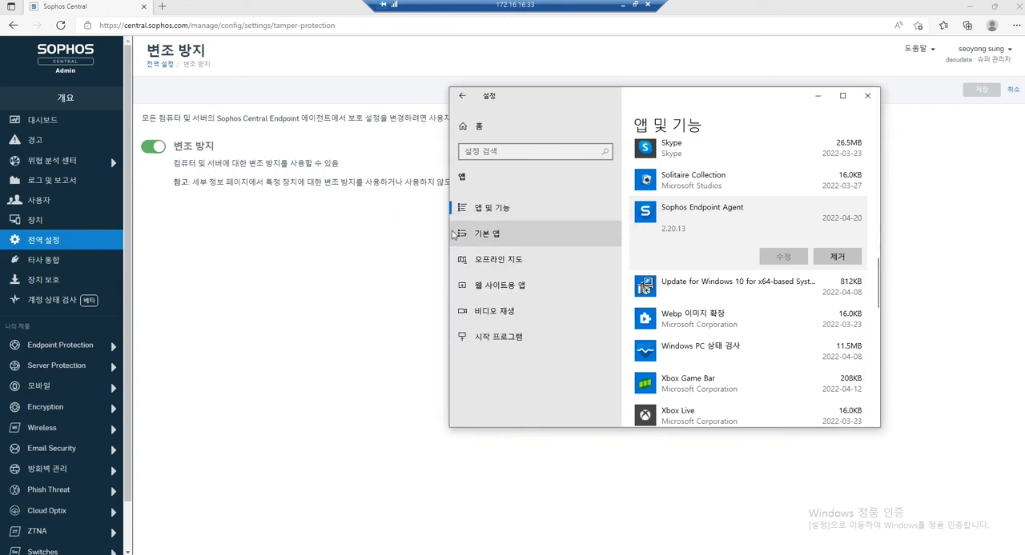
Turn off tamper protection (변조 방지) globally for computers and servers in Sophos Central and save the setting.
{"action": "left_click", "coordinate": [153, 149]}
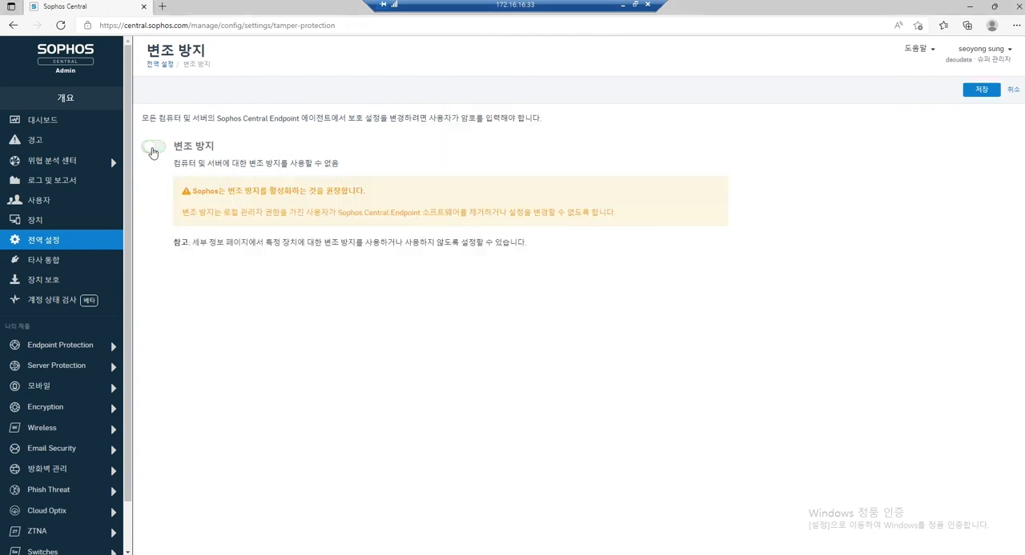
{"action": "left_click", "coordinate": [978, 93]}
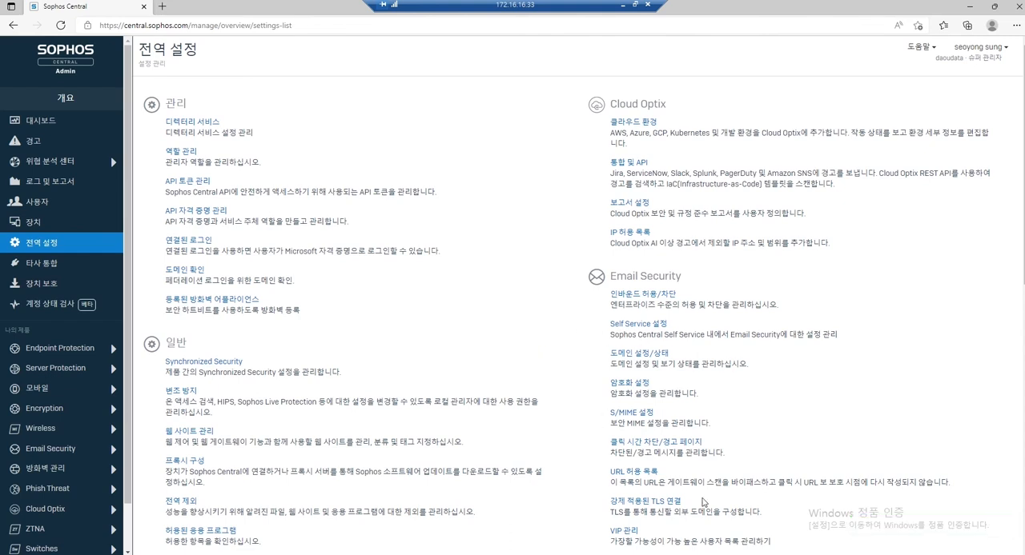
Bring Windows Settings back to the front and open the Sophos agent's status window, placing it beside the installed apps list.
{"action": "key", "text": "alt+Tab"}
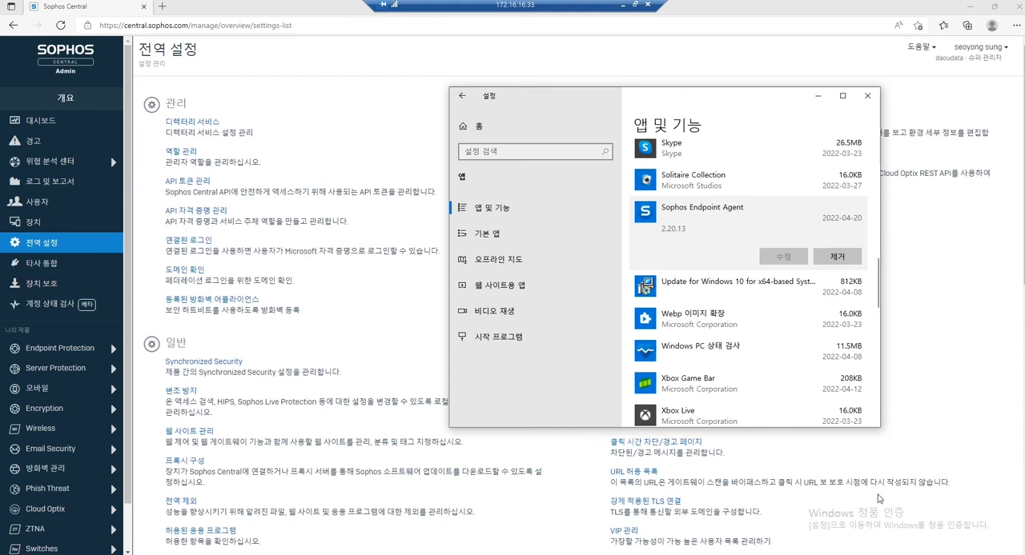
{"action": "left_click", "coordinate": [890, 554]}
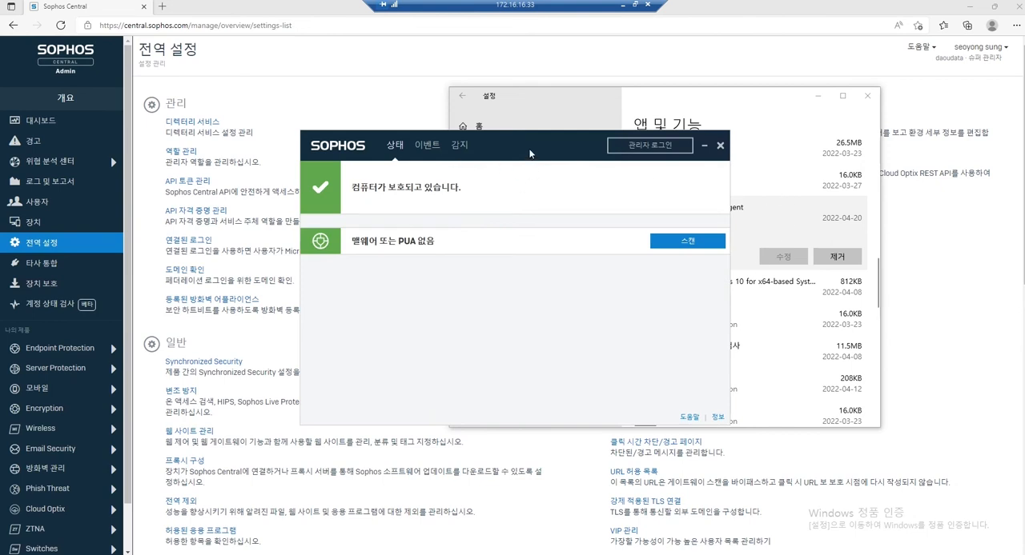
{"action": "left_click_drag", "start_coordinate": [529, 153], "coordinate": [394, 132]}
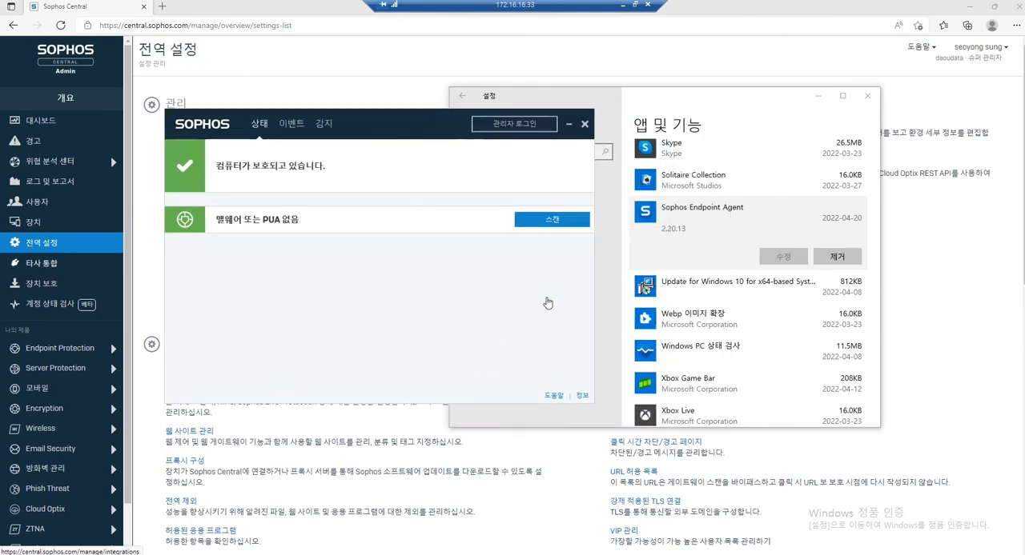
Uninstall Sophos Endpoint Agent with administrator approval and finish with the restart option (다시 시작) enabled.
{"action": "left_click", "coordinate": [611, 100]}
{"action": "left_click", "coordinate": [836, 256]}
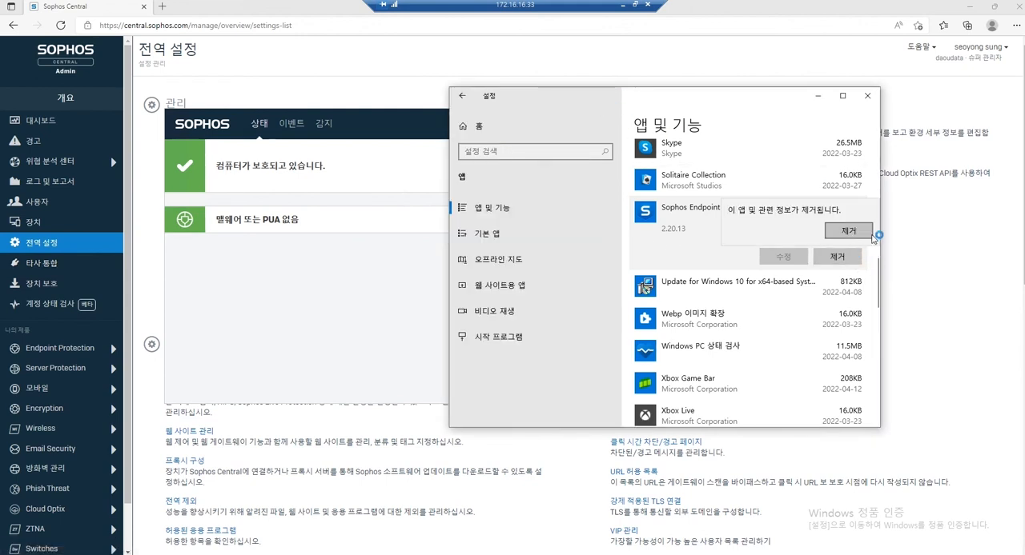
{"action": "left_click", "coordinate": [870, 235]}
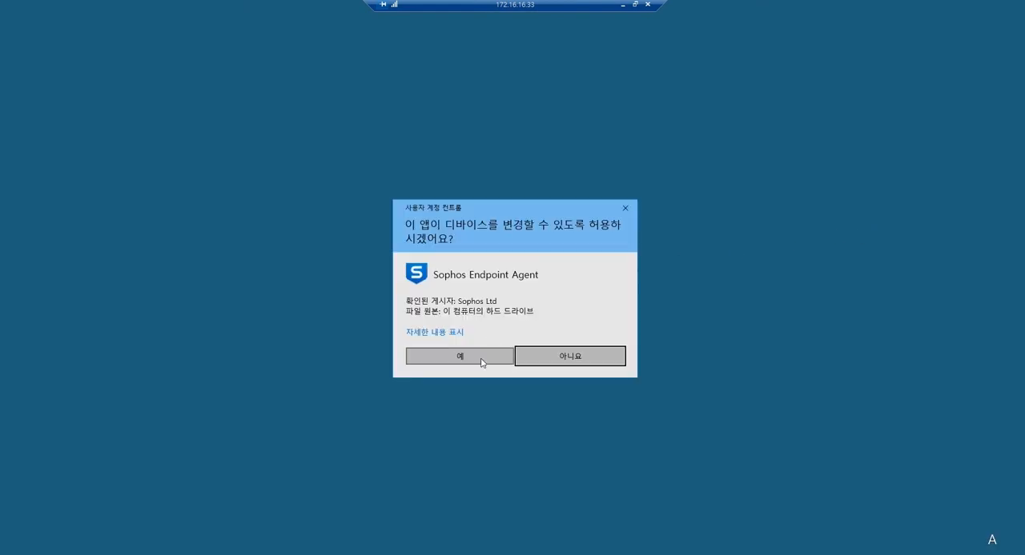
{"action": "left_click", "coordinate": [481, 357]}
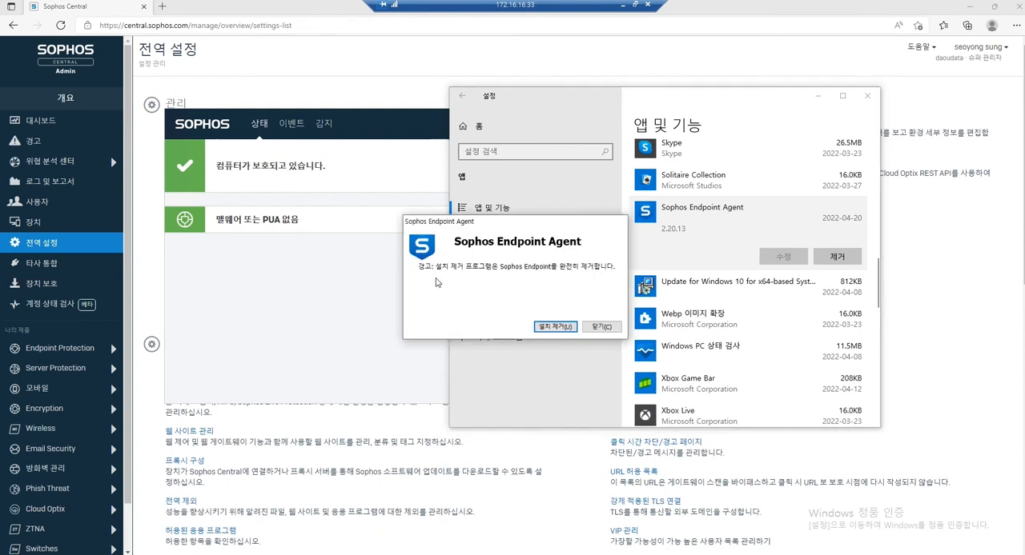
{"action": "left_click", "coordinate": [568, 327]}
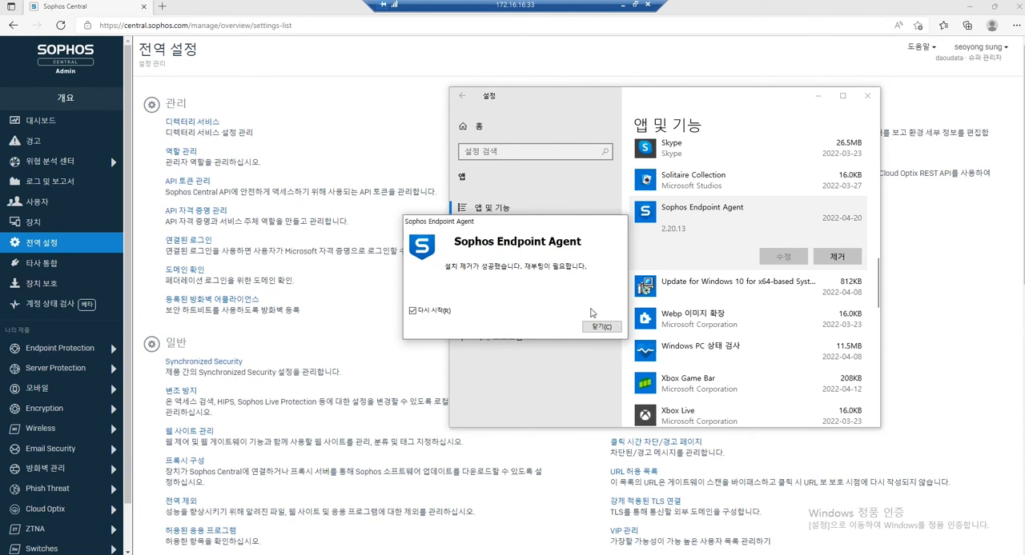
{"action": "left_click", "coordinate": [600, 329]}
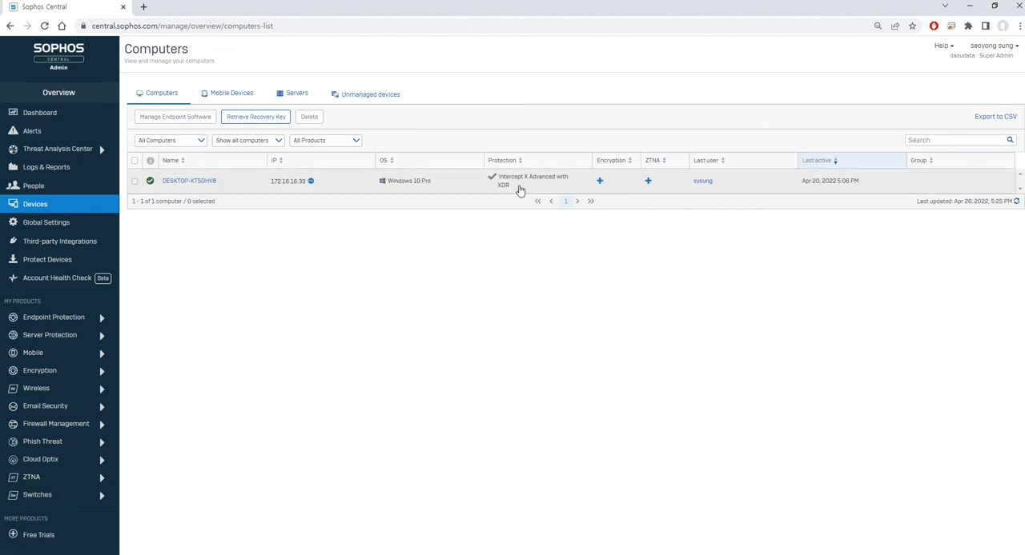
Delete the computer DESKTOP-KT5DHV8 from the computers list in Sophos Central.
{"action": "left_click", "coordinate": [134, 161]}
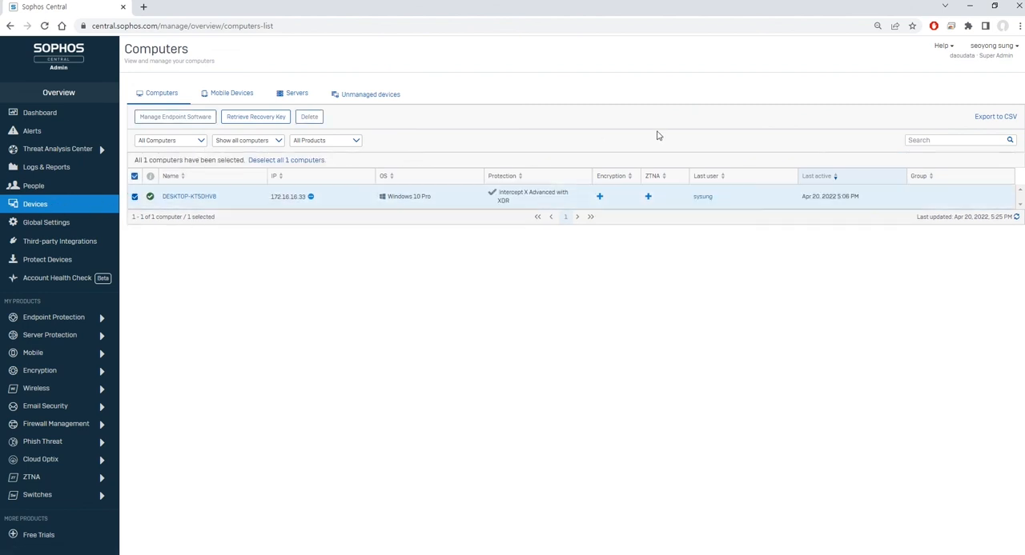
{"action": "left_click", "coordinate": [309, 118]}
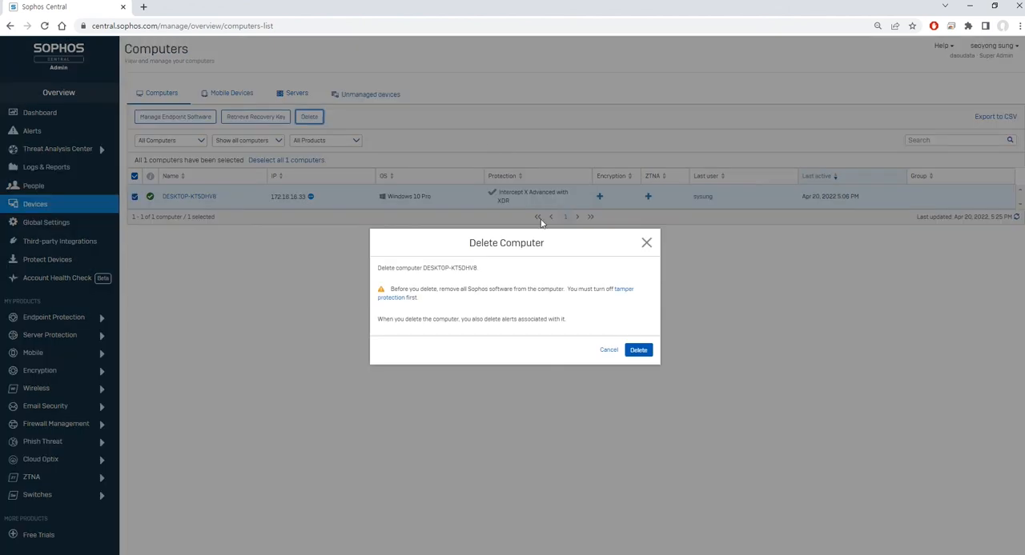
{"action": "left_click", "coordinate": [645, 352]}
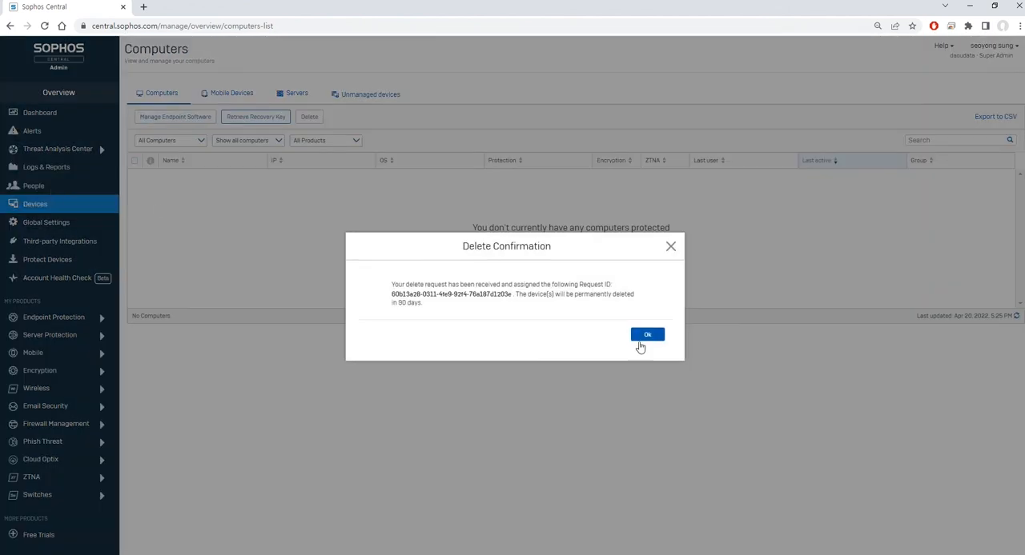
{"action": "left_click", "coordinate": [640, 341]}
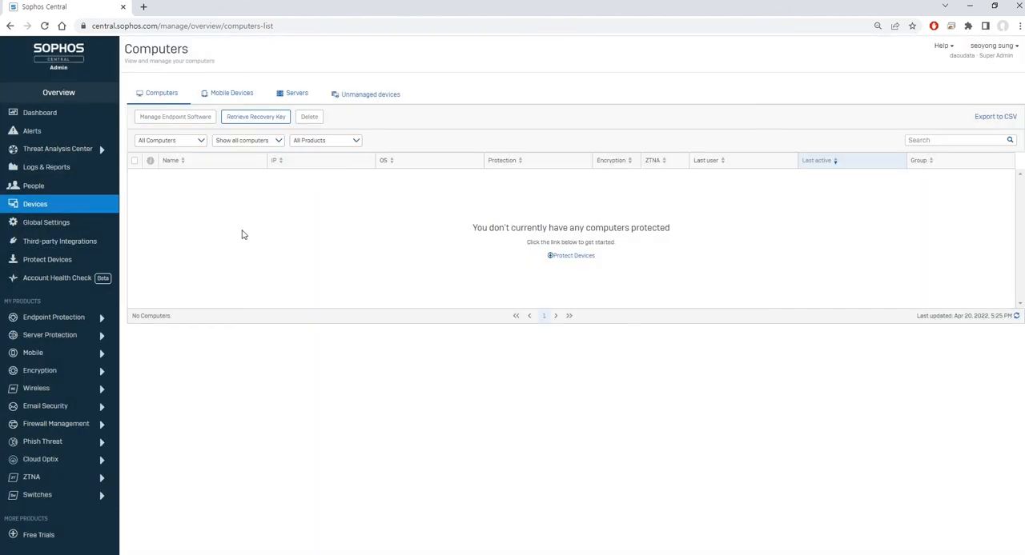
Delete the user account associated with DESKTOP-KT5DHV8 from the users list and acknowledge the delete confirmation.
{"action": "left_click", "coordinate": [69, 190]}
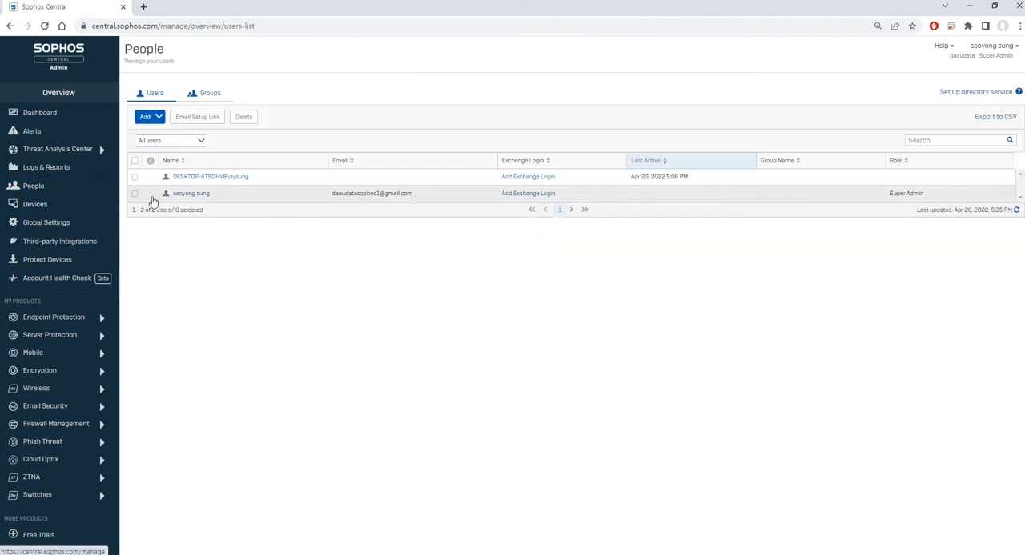
{"action": "left_click", "coordinate": [135, 177]}
{"action": "left_click", "coordinate": [243, 117]}
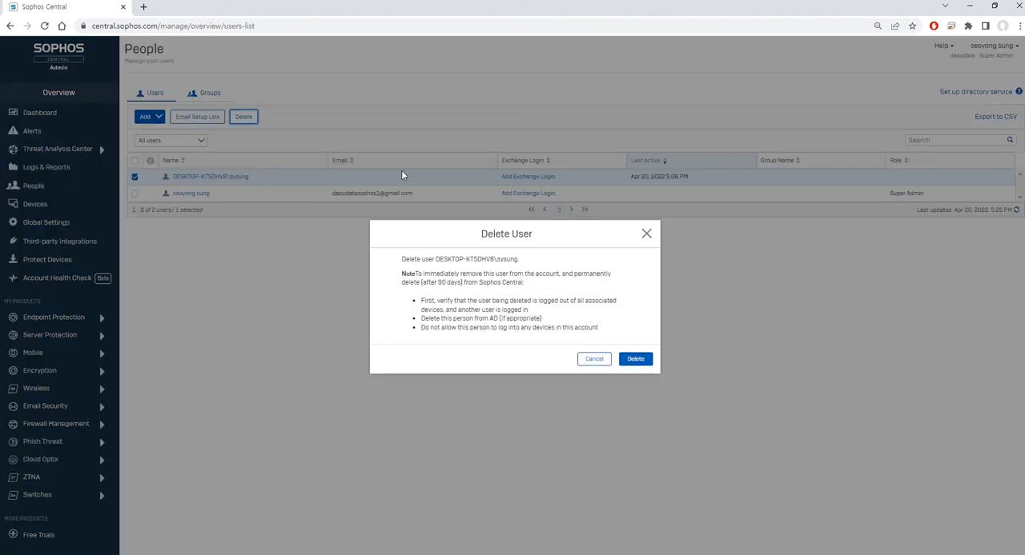
{"action": "left_click", "coordinate": [636, 361]}
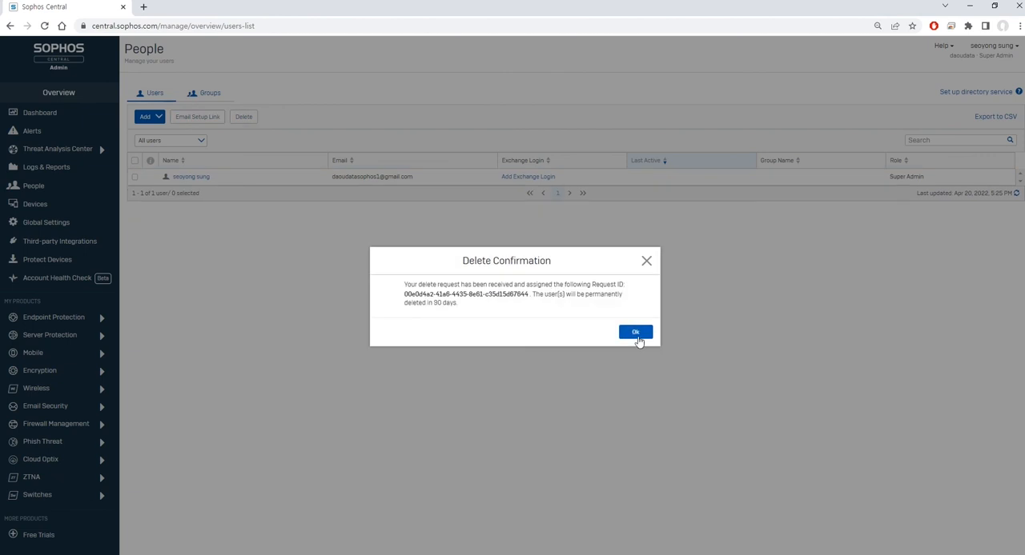
{"action": "left_click", "coordinate": [646, 336]}
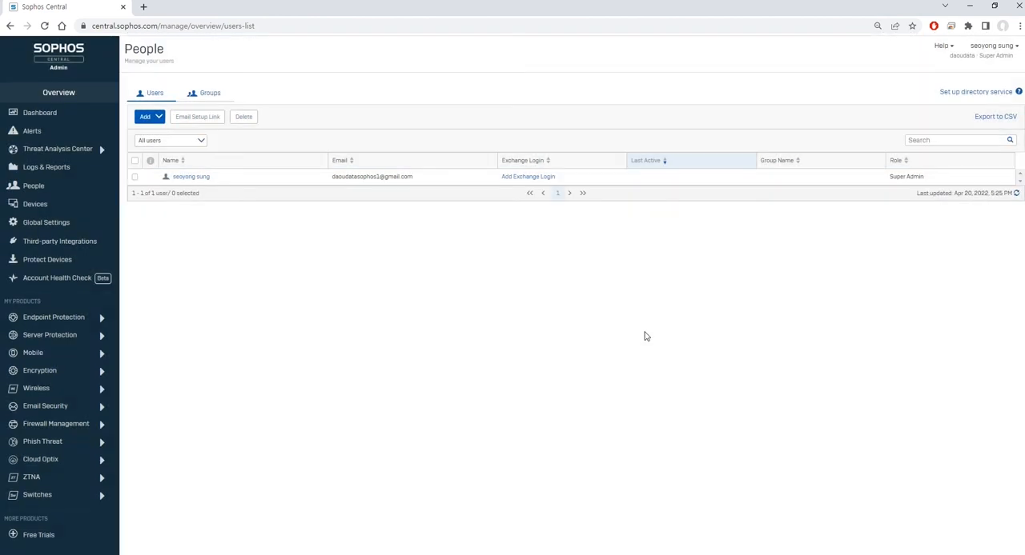